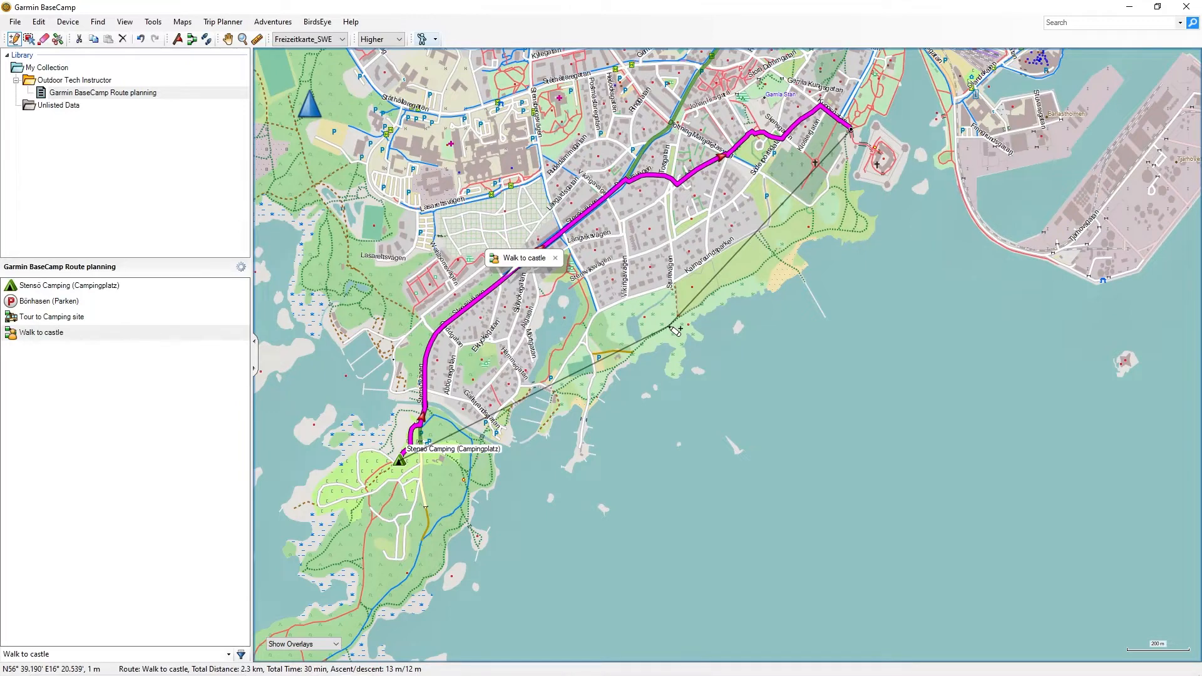
# Insert a via point on the Walk to castle route near the coast so it follows the shoreline
pyautogui.moveTo(669, 326); pyautogui.dragTo(669, 327)
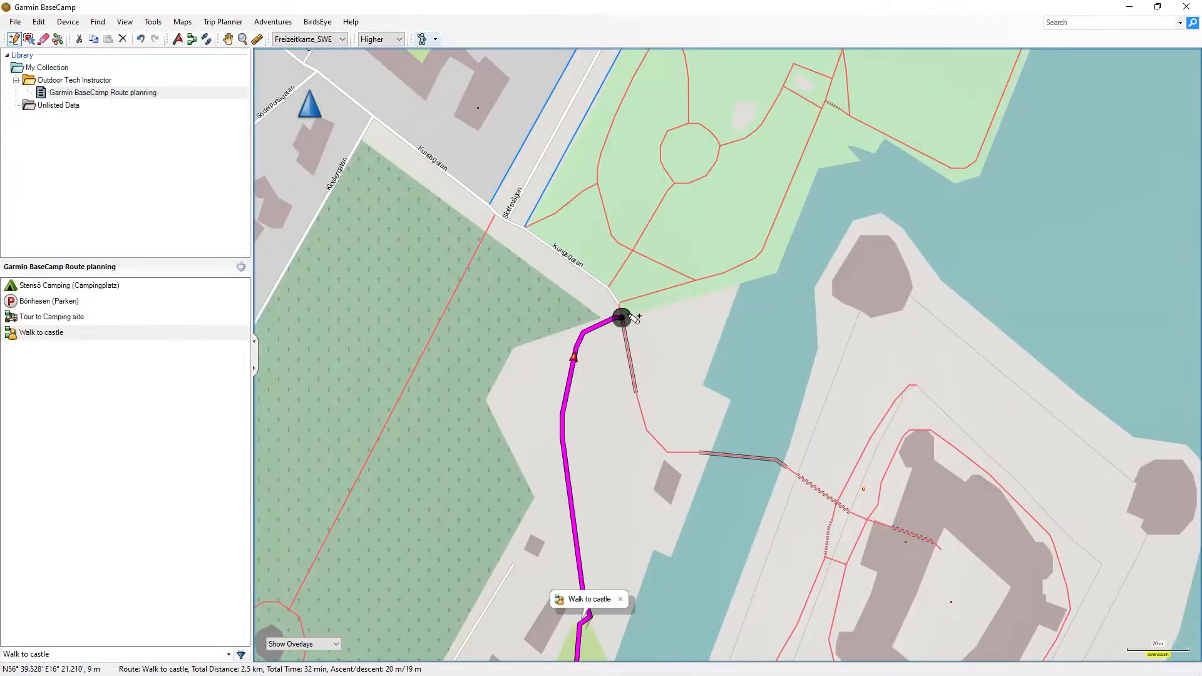
pyautogui.click(621, 318)
pyautogui.scroll(-6, 871, 224)
pyautogui.press('Up')
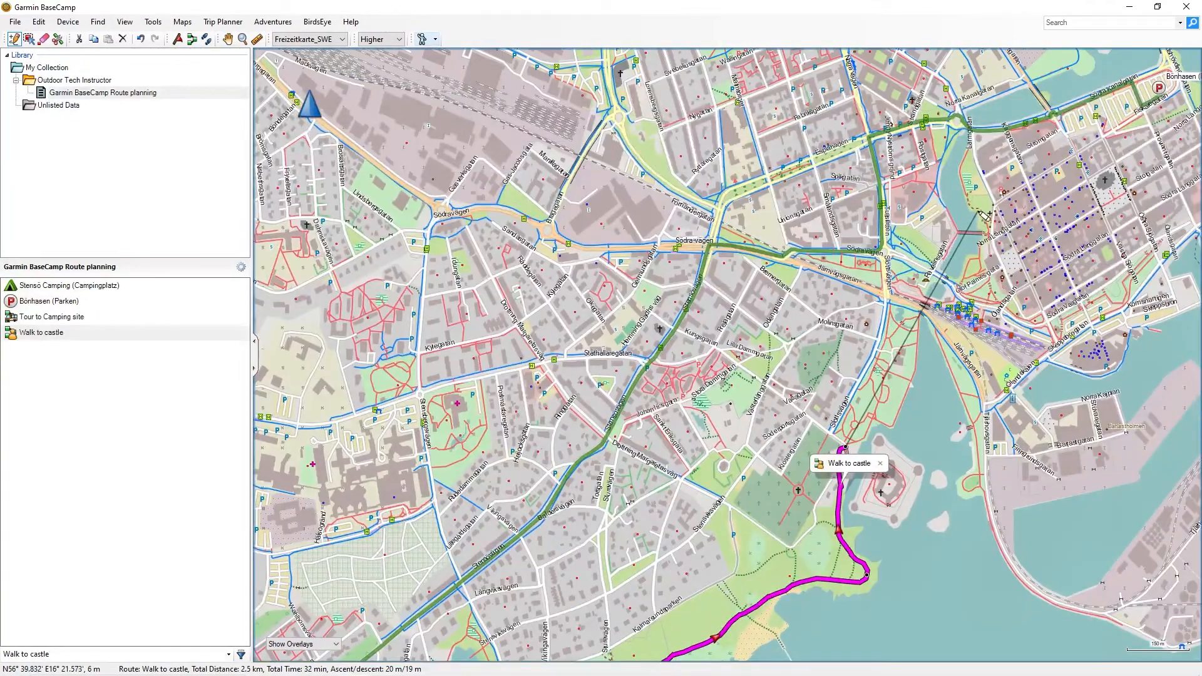
pyautogui.click(978, 209)
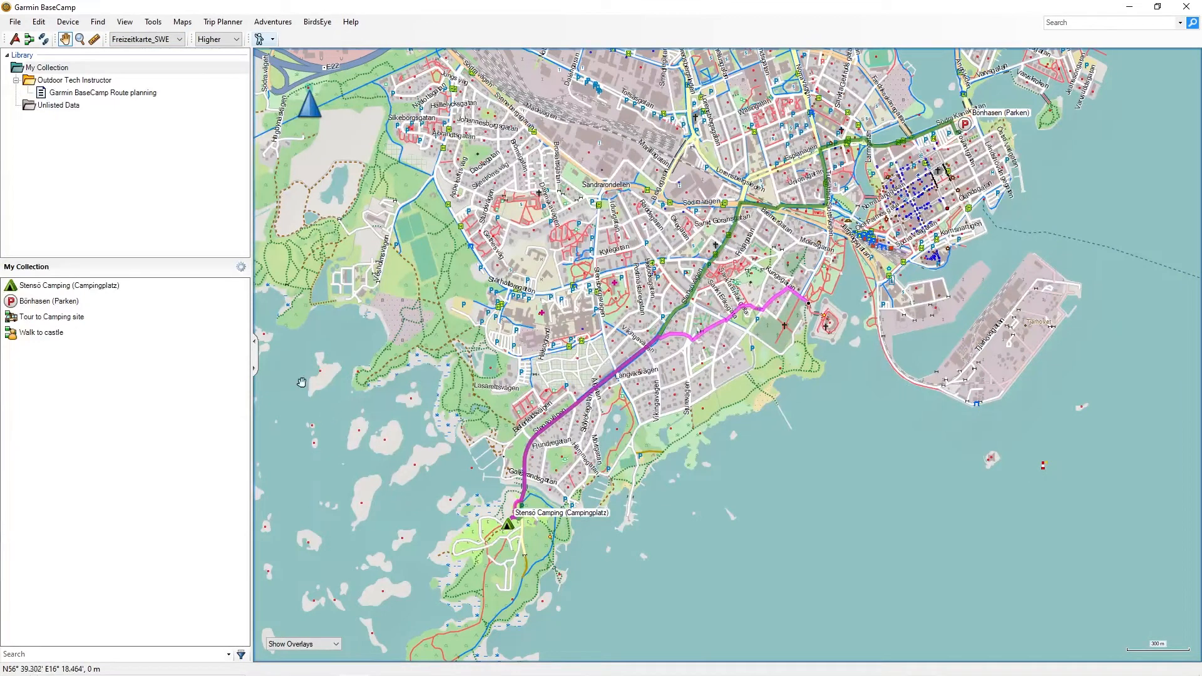
# Show the Edit toolbar
pyautogui.click(142, 42)
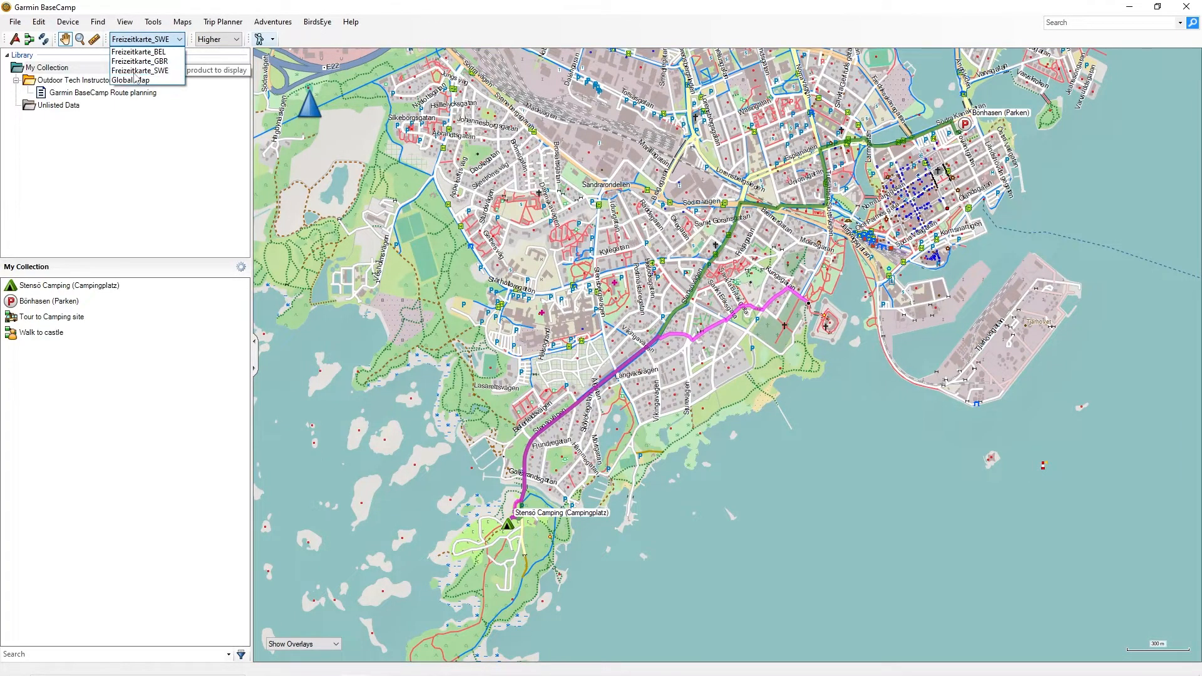
pyautogui.click(156, 181)
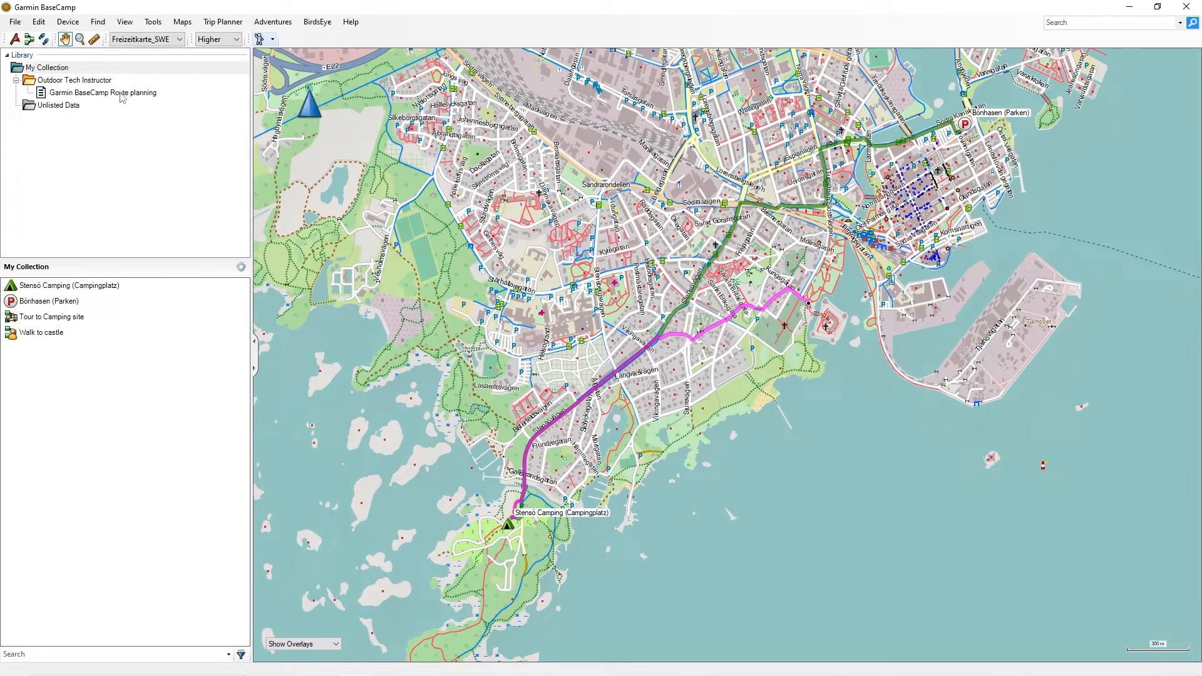
pyautogui.click(124, 24)
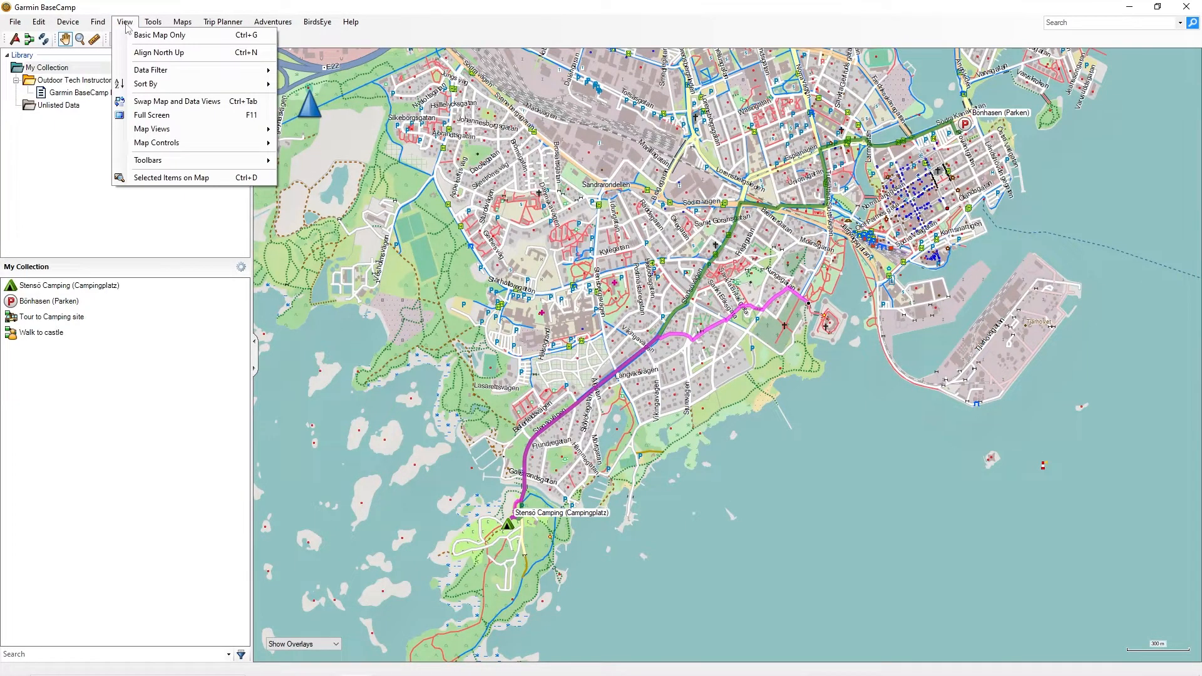
pyautogui.moveTo(171, 162)
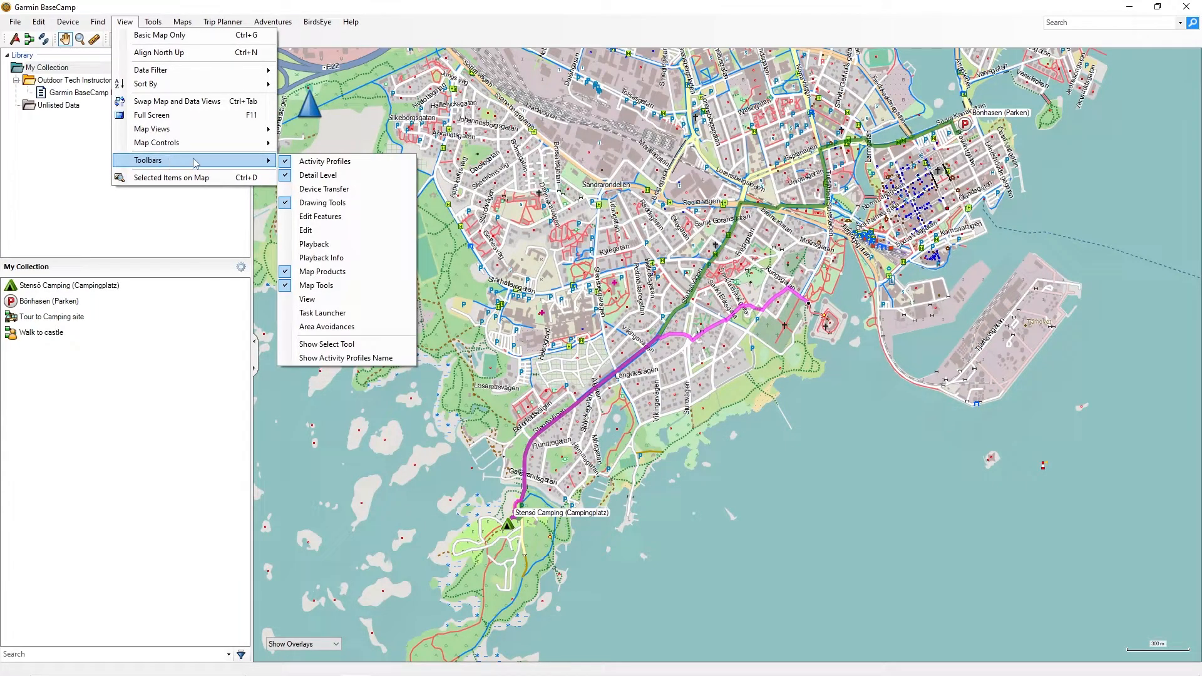
pyautogui.click(310, 230)
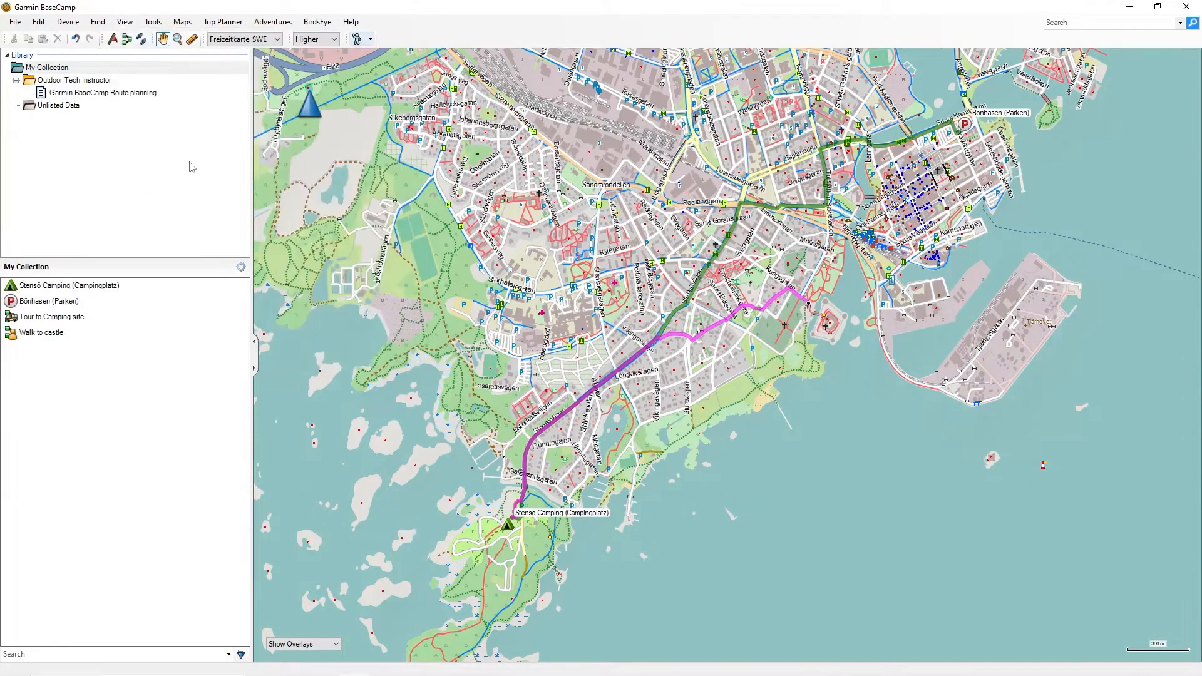
# Show the Edit Features toolbar
pyautogui.click(125, 24)
pyautogui.moveTo(183, 168)
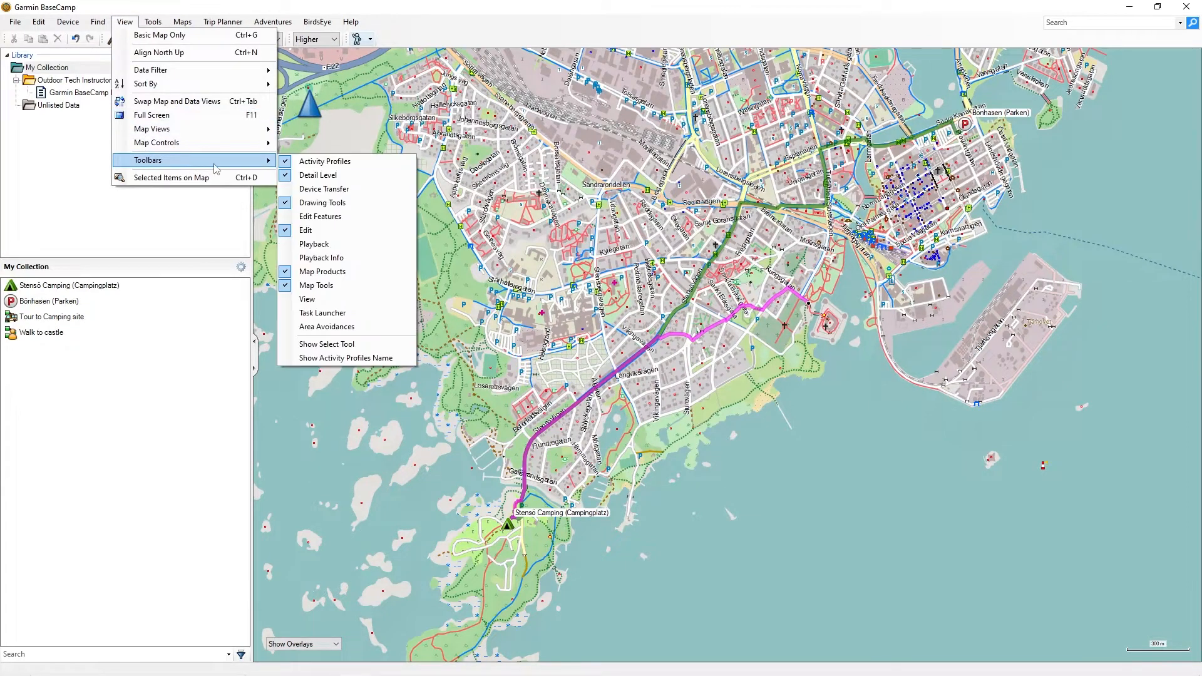
pyautogui.click(319, 219)
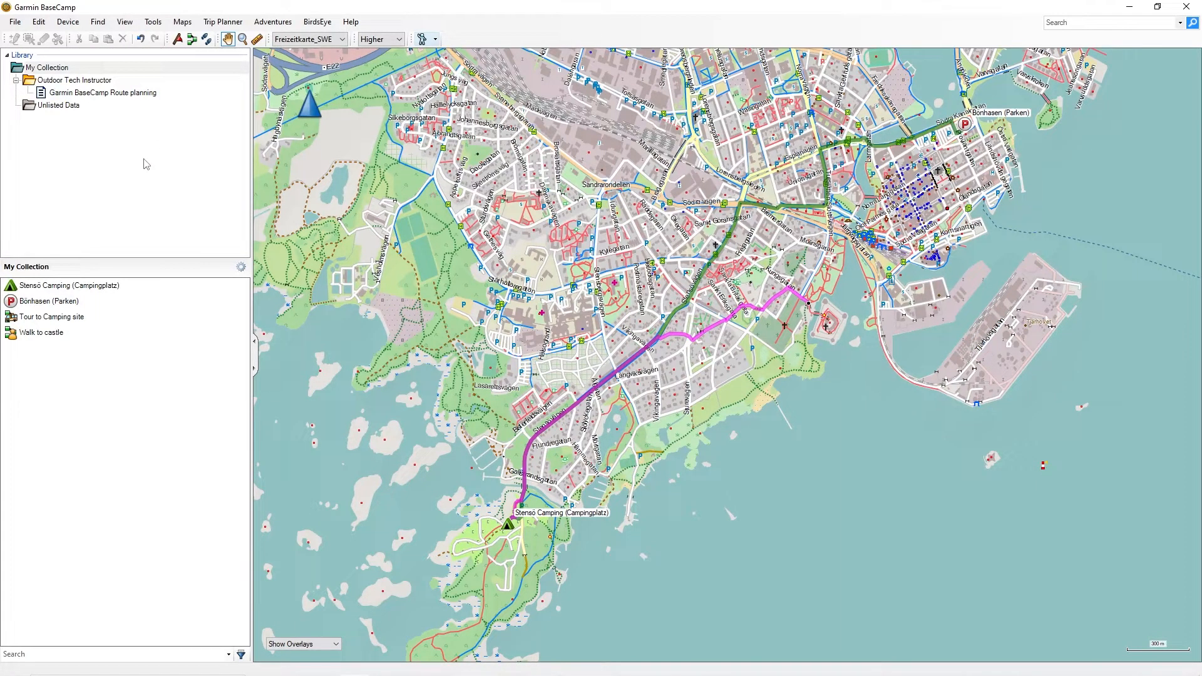
# Open the Garmin BaseCamp Route planning list and select the Walk to castle route
pyautogui.click(57, 82)
pyautogui.click(71, 94)
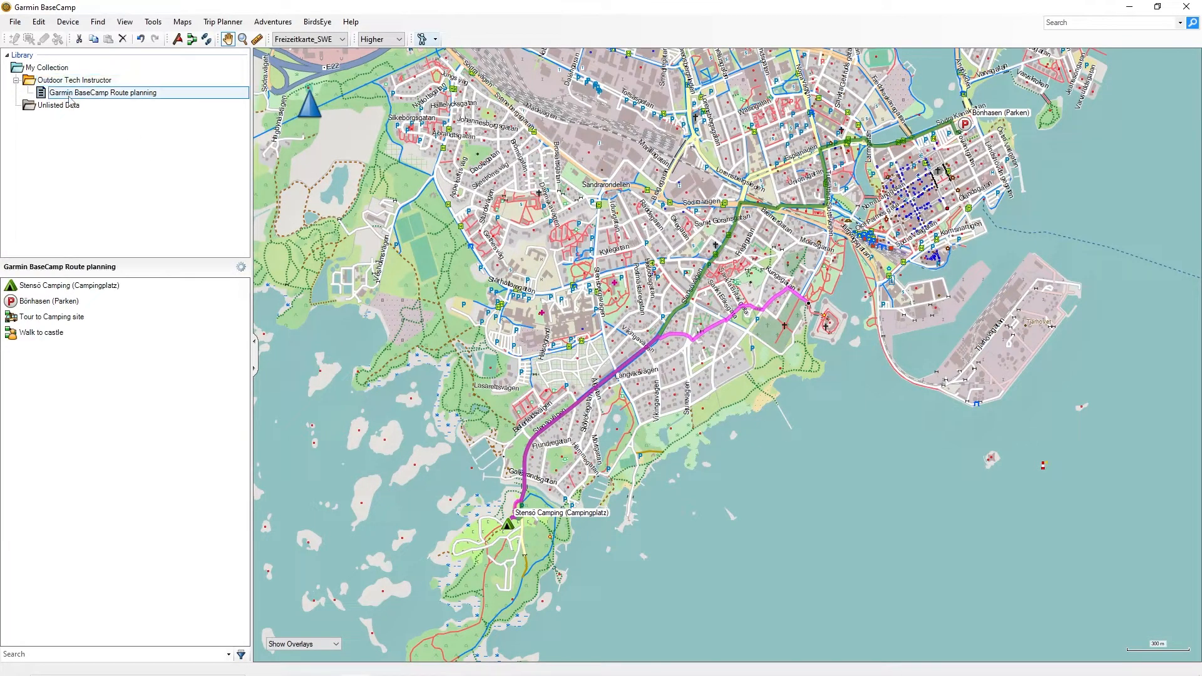
pyautogui.click(41, 334)
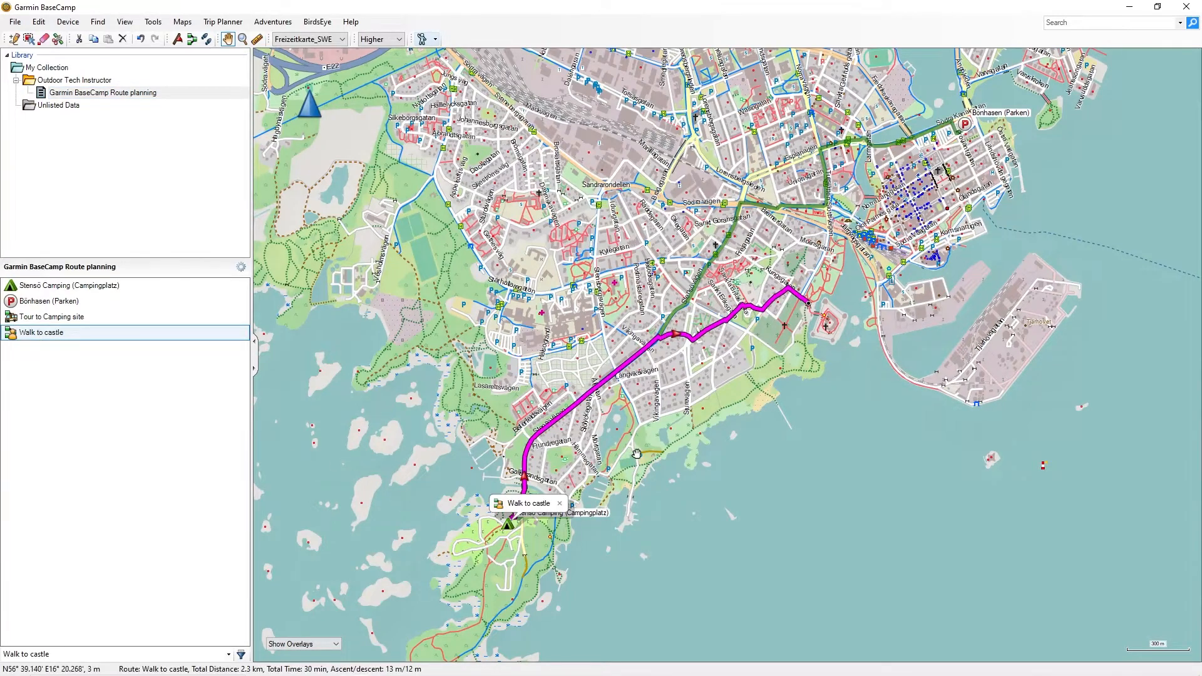
# Insert a via point on the Walk to castle route at the coast so it runs along the shoreline
pyautogui.moveTo(643, 449); pyautogui.dragTo(642, 379)
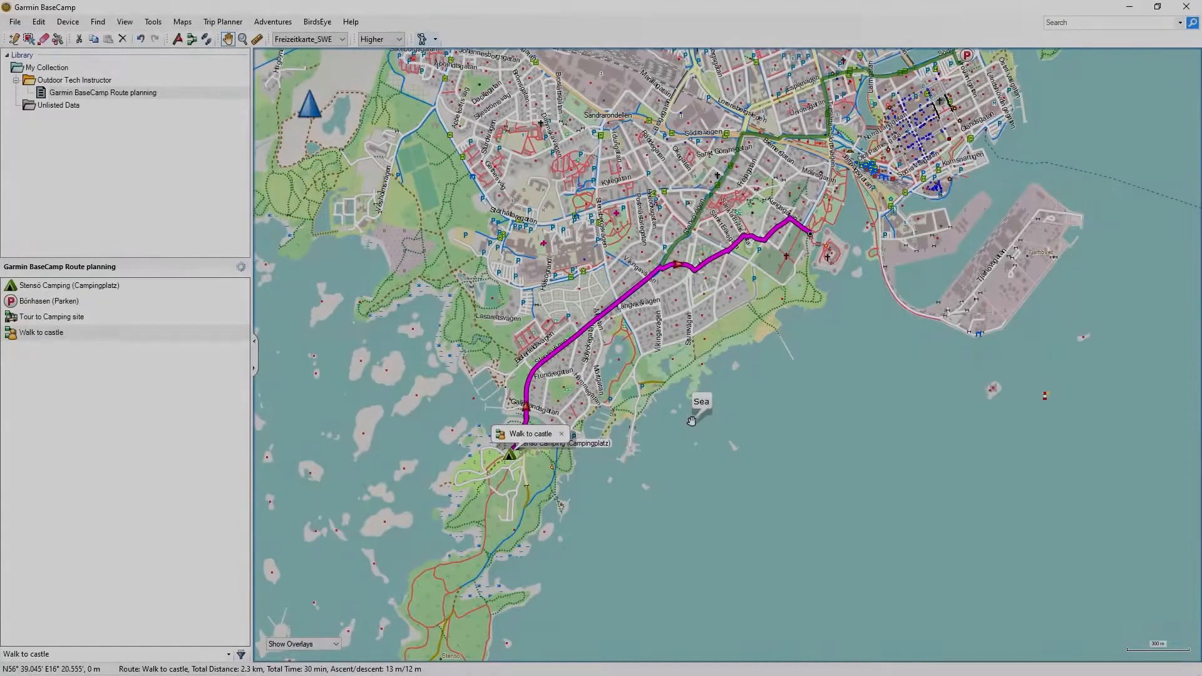
pyautogui.scroll(2, 688, 426)
pyautogui.scroll(-1, 639, 397)
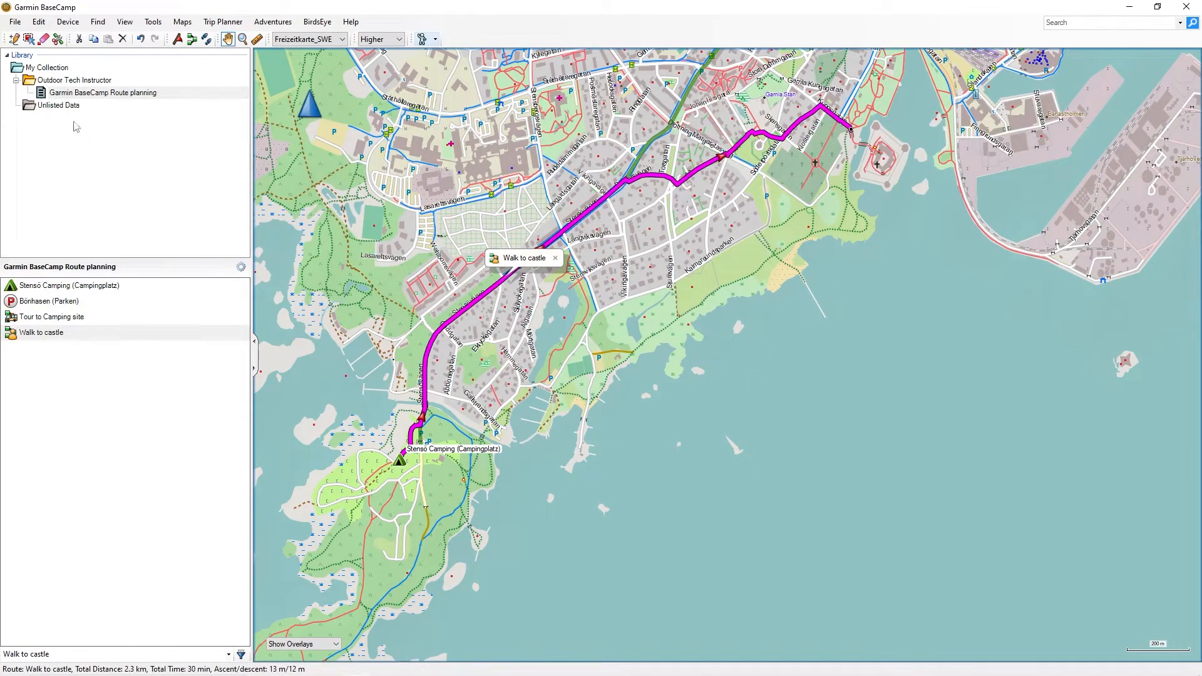
pyautogui.click(13, 39)
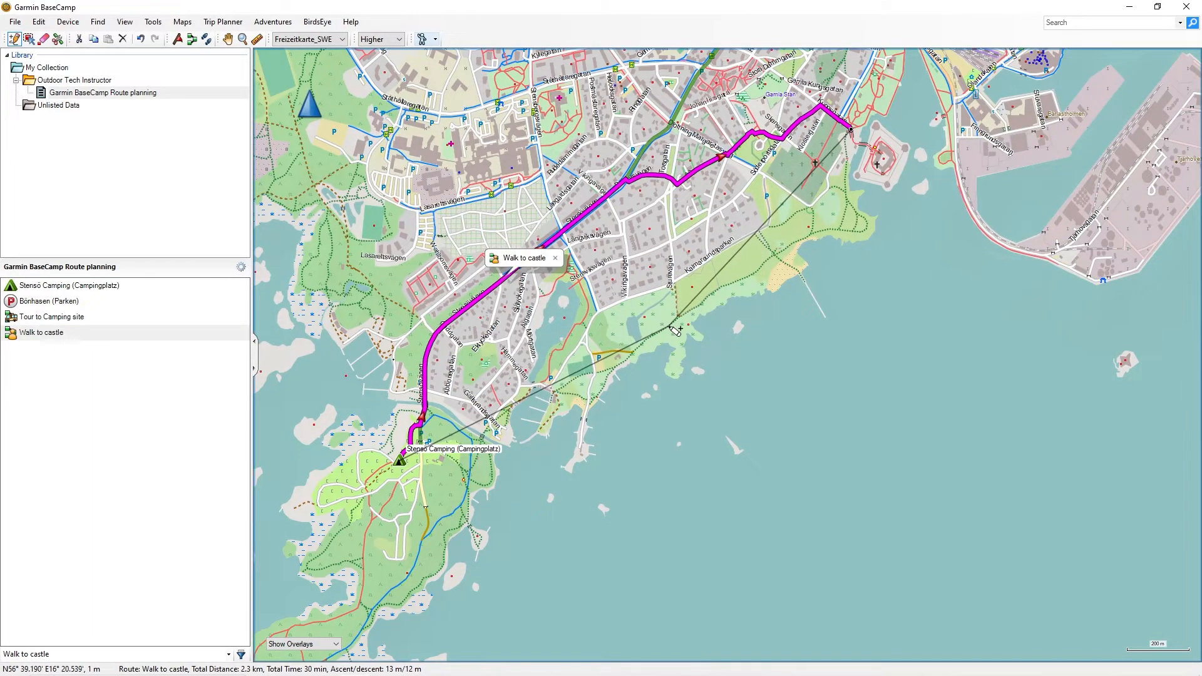
pyautogui.click(674, 330)
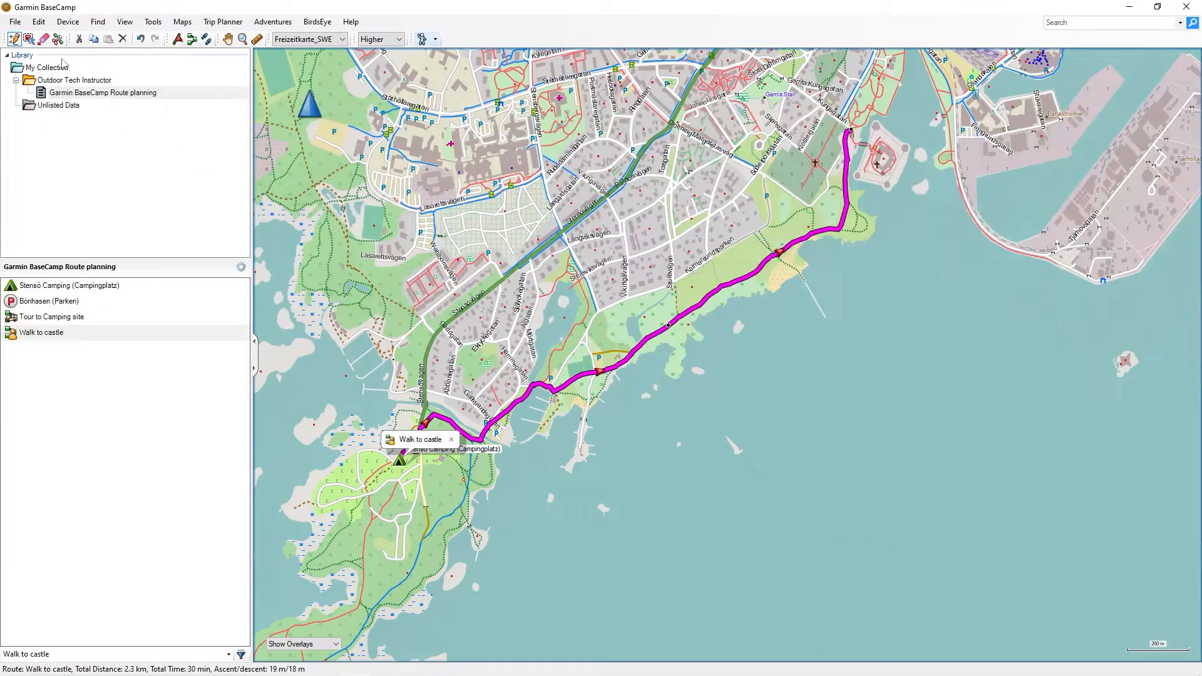
# Insert another via point on the route's first leg, placing it on the shore path by the marina
pyautogui.click(227, 39)
pyautogui.click(14, 39)
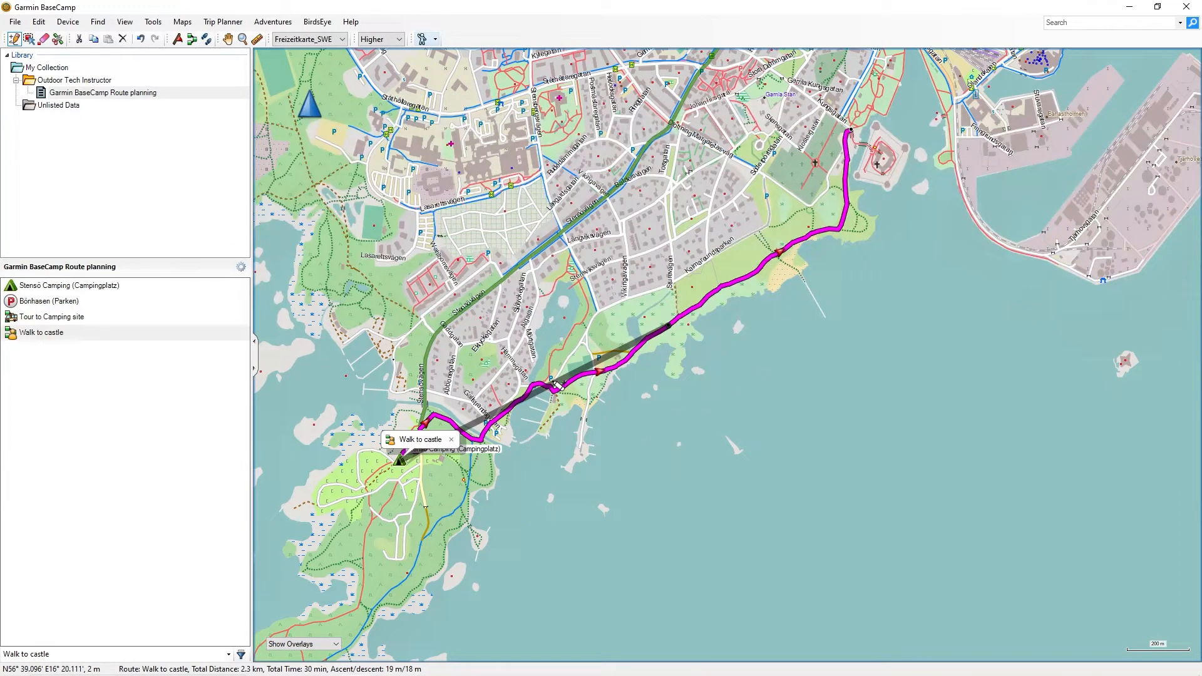
pyautogui.moveTo(557, 386); pyautogui.dragTo(719, 400)
# Add a via point on the coast near the castle peninsula, then undo and redo that insertion
pyautogui.scroll(3, 579, 414)
pyautogui.scroll(-2, 762, 376)
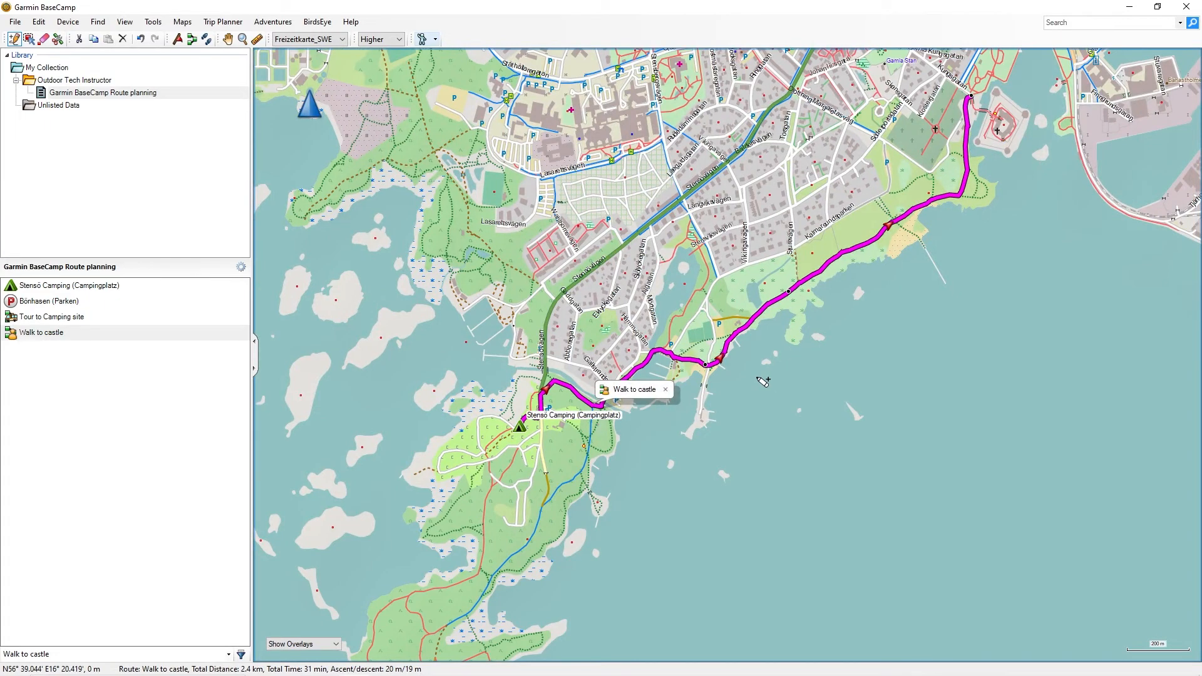
pyautogui.moveTo(869, 239); pyautogui.dragTo(992, 197)
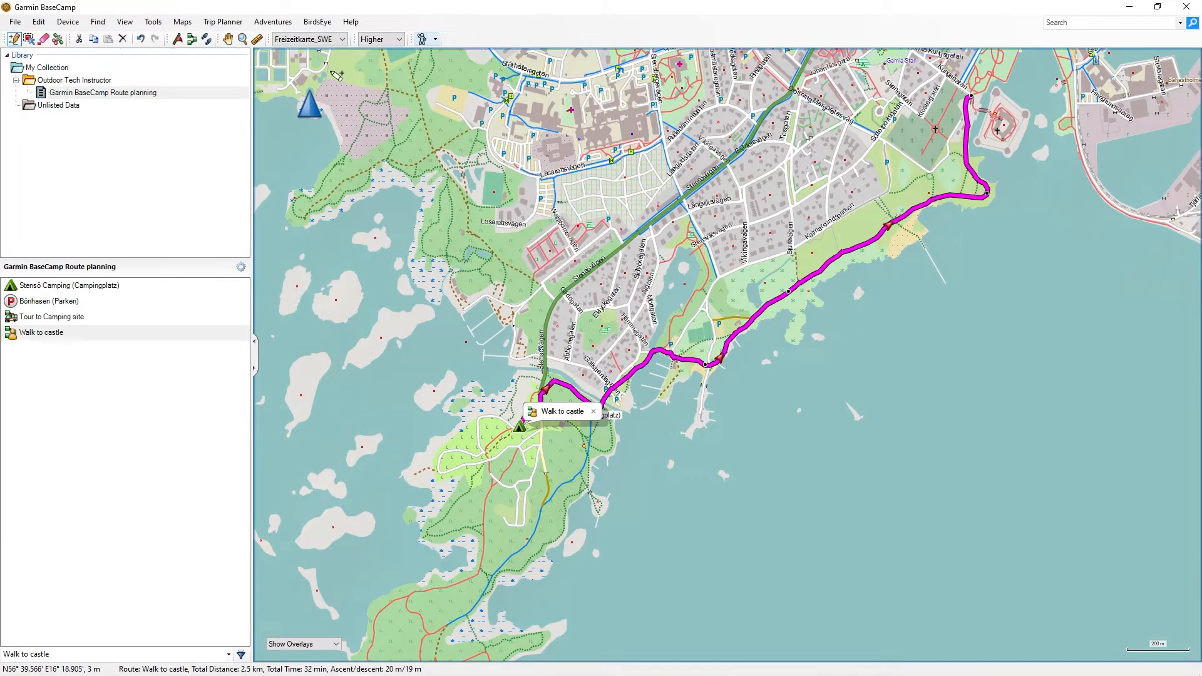
pyautogui.click(139, 39)
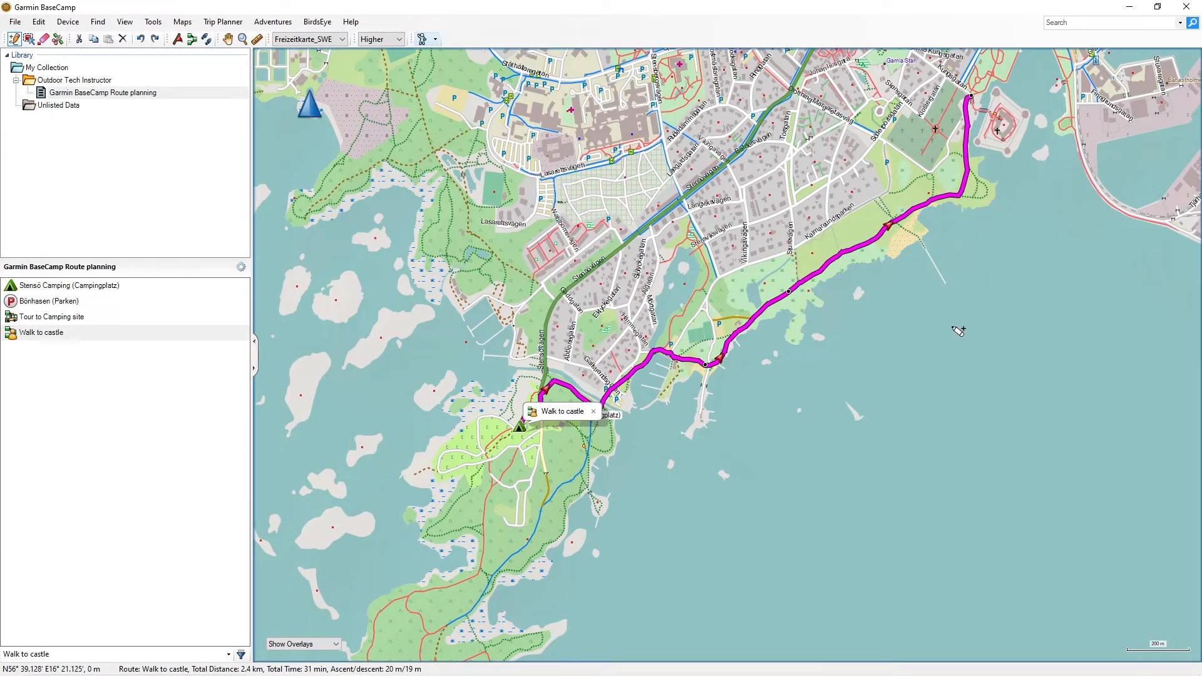
pyautogui.hotkey('ctrl', 'y')
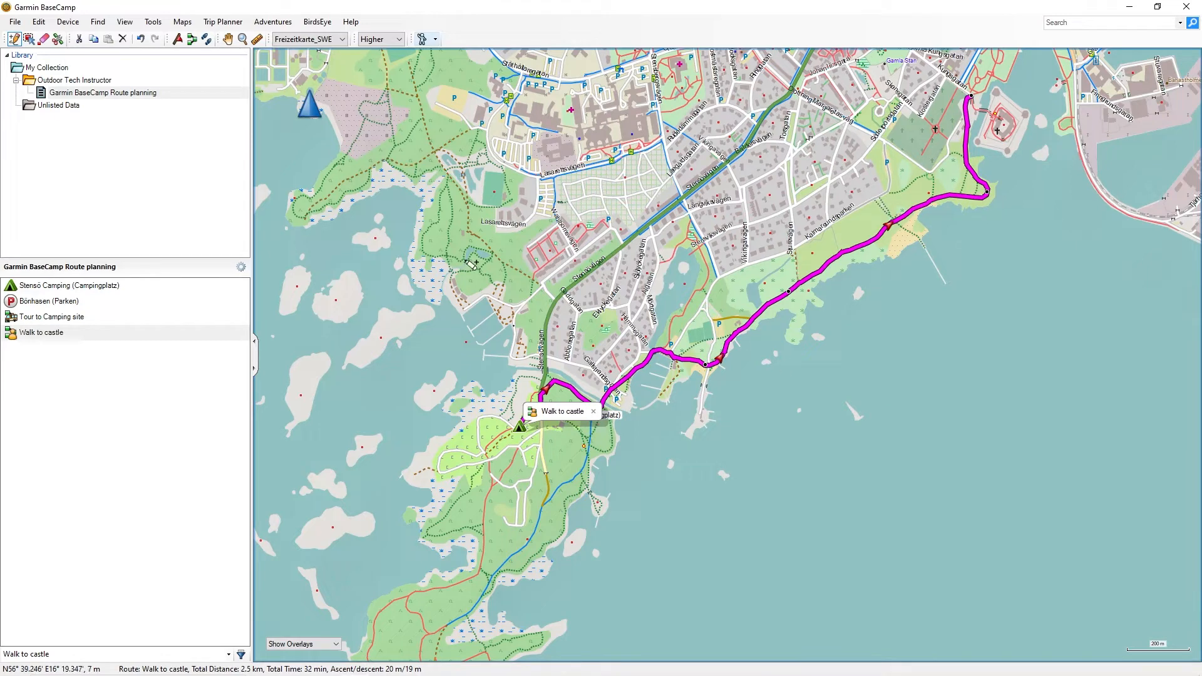
# Erase the via point near the castle peninsula, then undo the erase
pyautogui.click(44, 39)
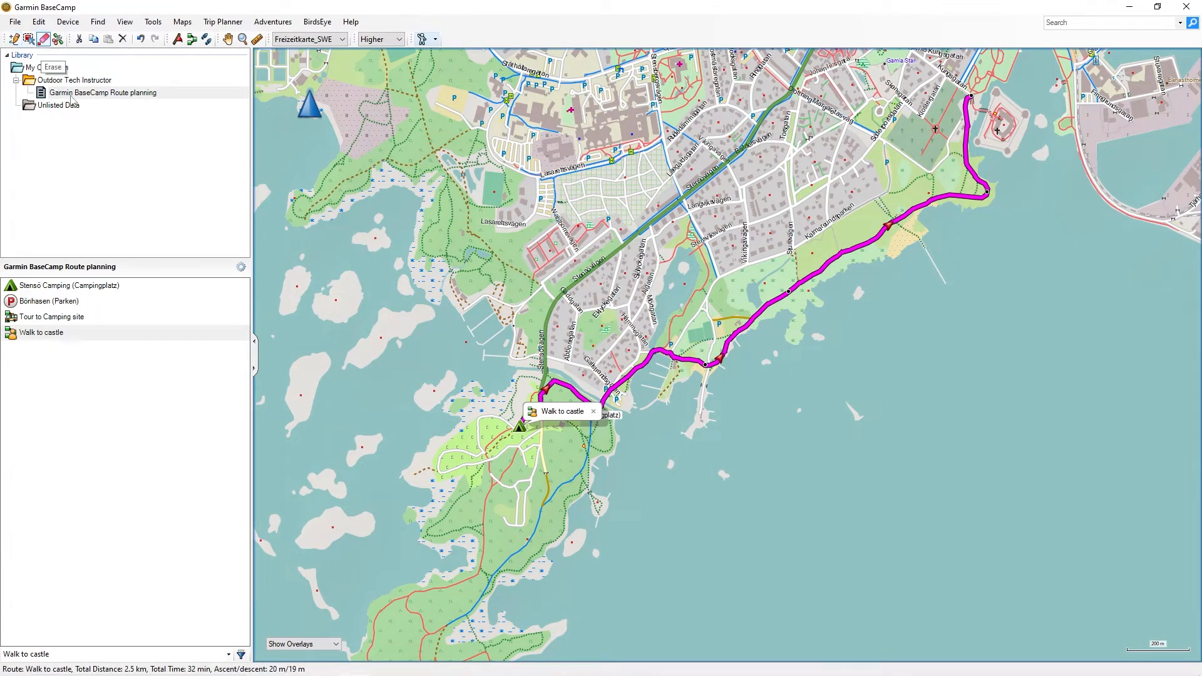
pyautogui.click(988, 191)
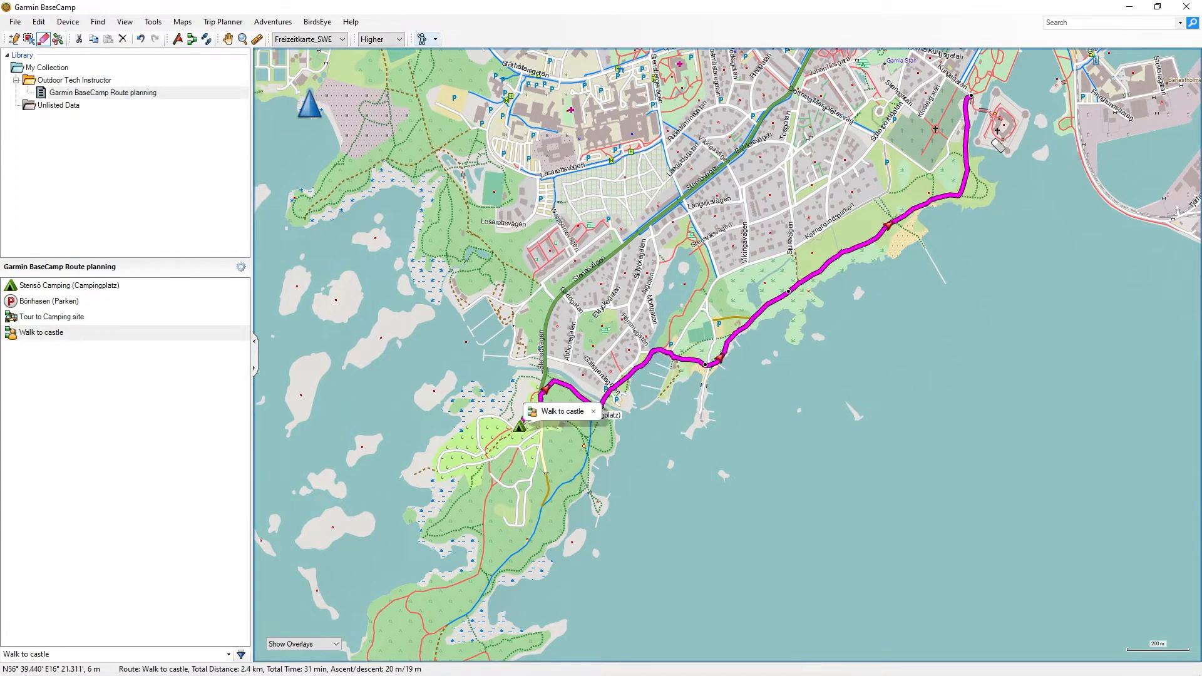
pyautogui.click(141, 40)
# Delete the Path3 via point in the Walk to castle route properties and recalculate the route
pyautogui.click(227, 40)
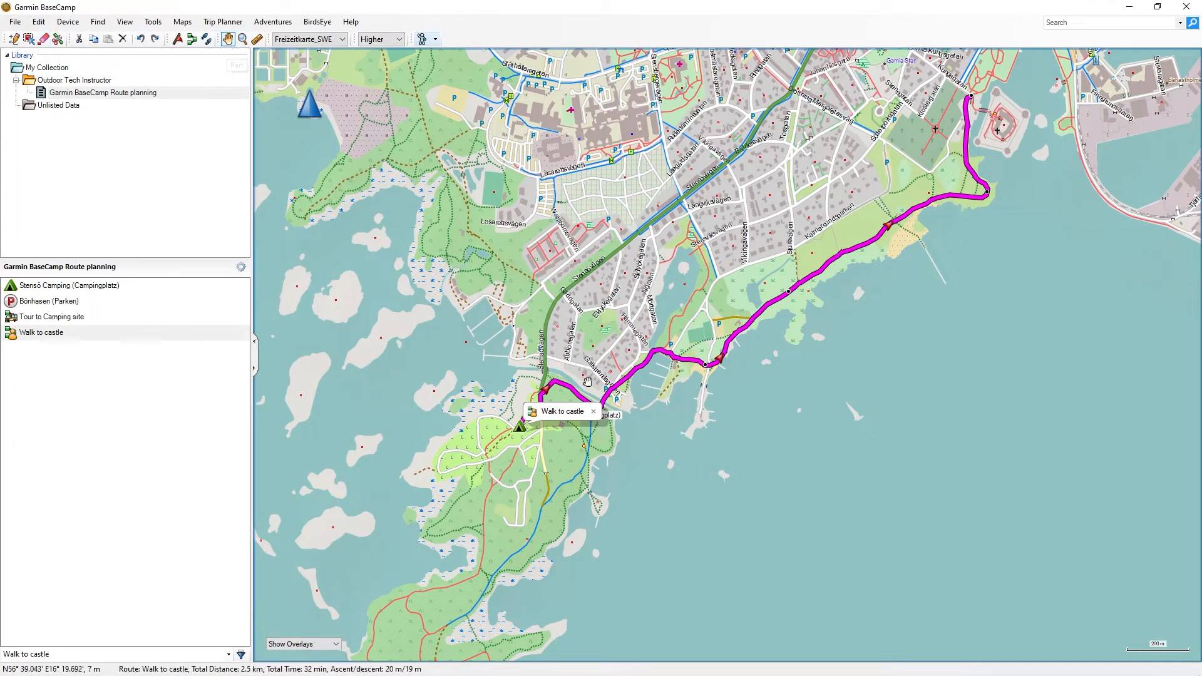
pyautogui.doubleClick(562, 412)
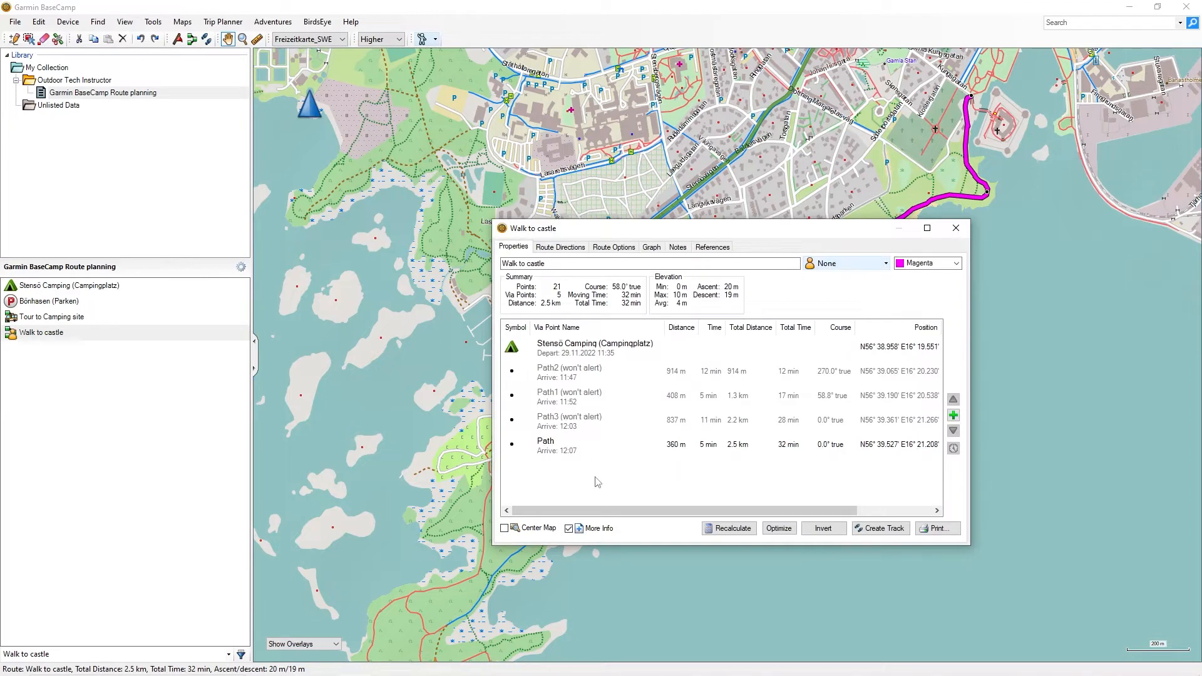
pyautogui.moveTo(707, 229); pyautogui.dragTo(434, 193)
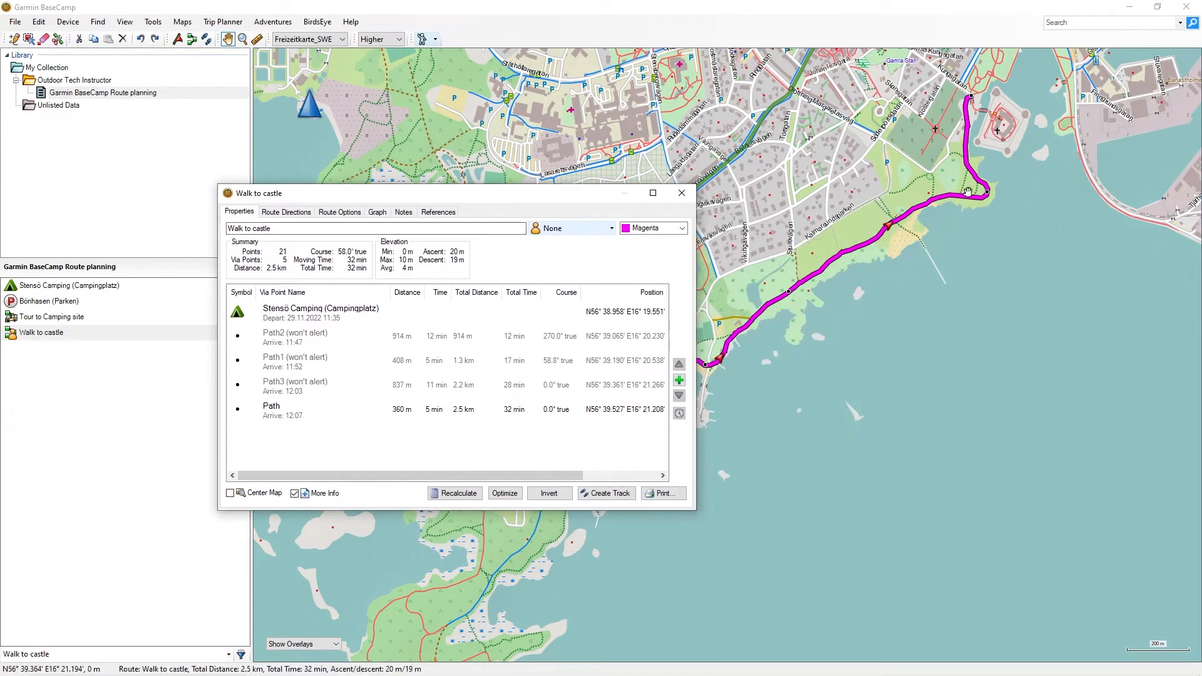
pyautogui.click(284, 388)
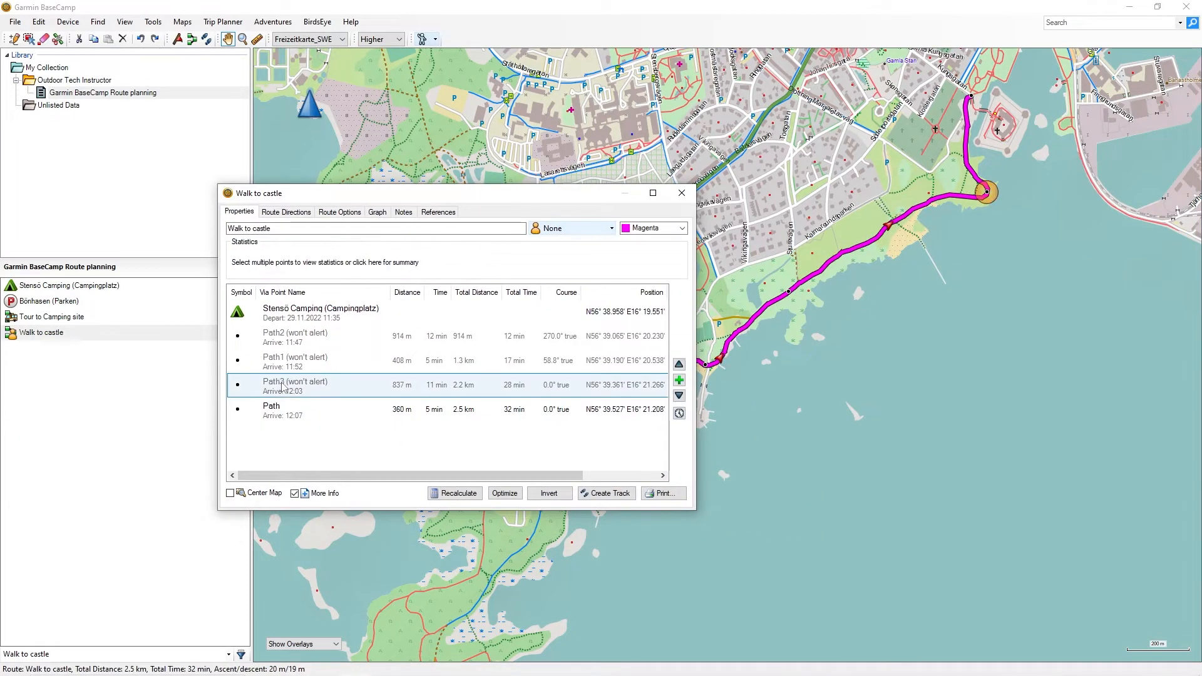
pyautogui.rightClick(282, 387)
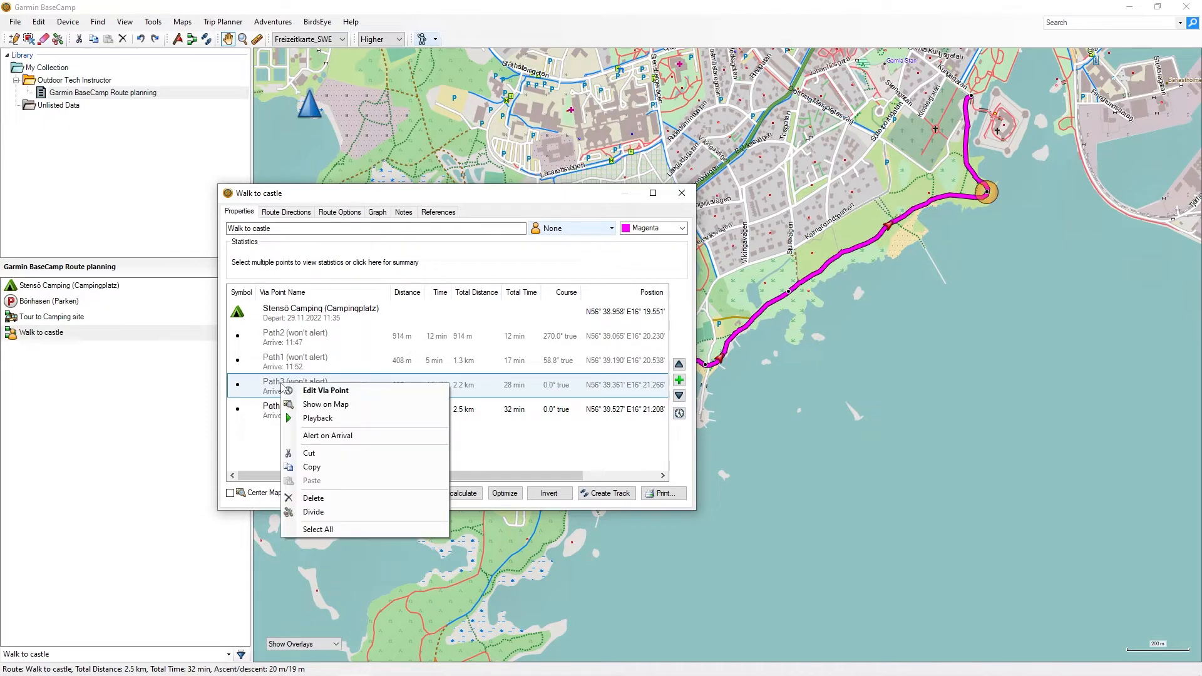
pyautogui.click(313, 498)
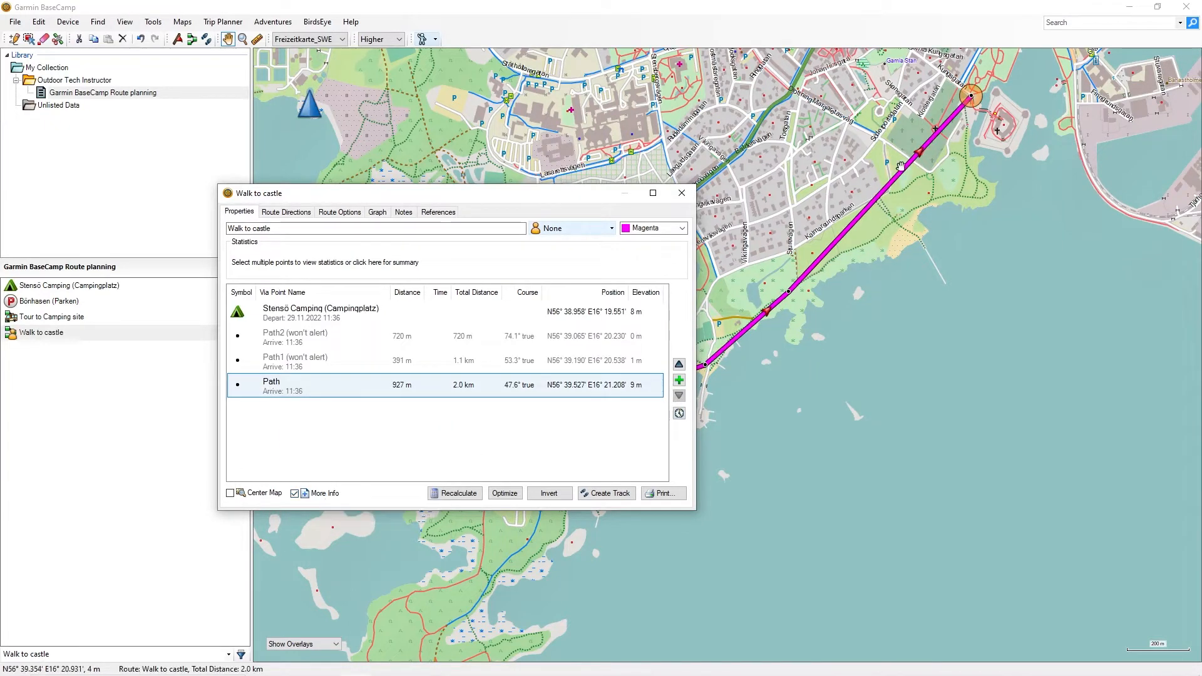
pyautogui.click(452, 493)
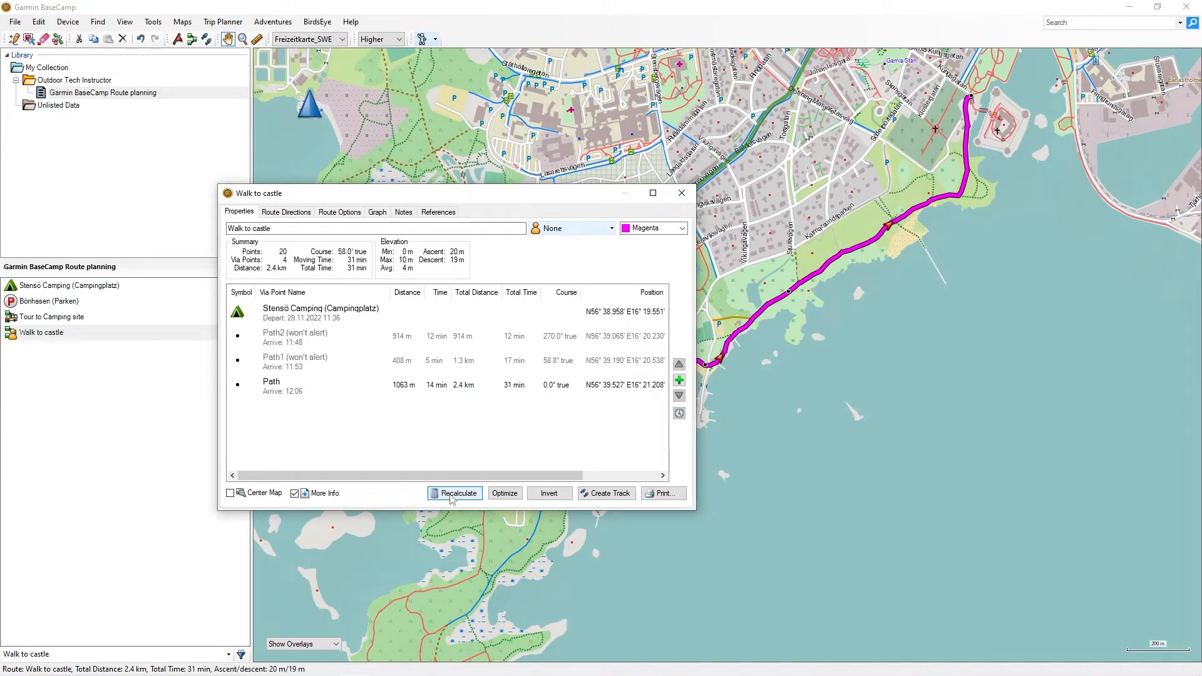
pyautogui.click(682, 193)
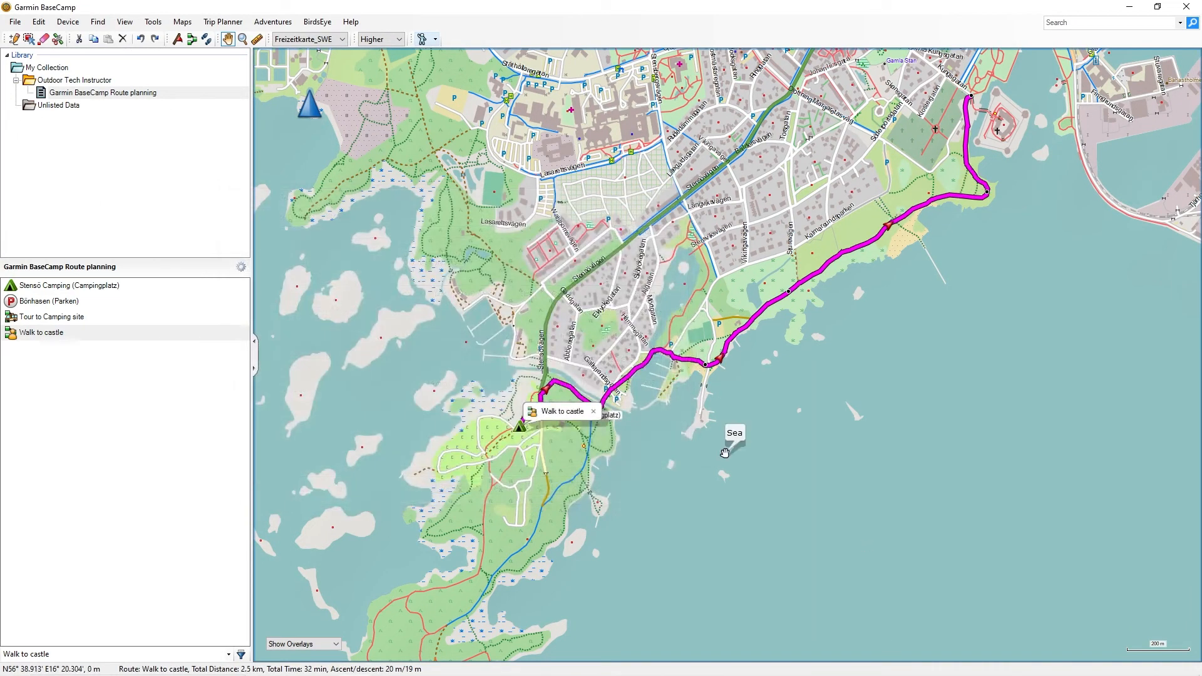
# Inspect the Walk to castle route along the shoreline with the Move Point tool, zooming and panning the map
pyautogui.click(28, 40)
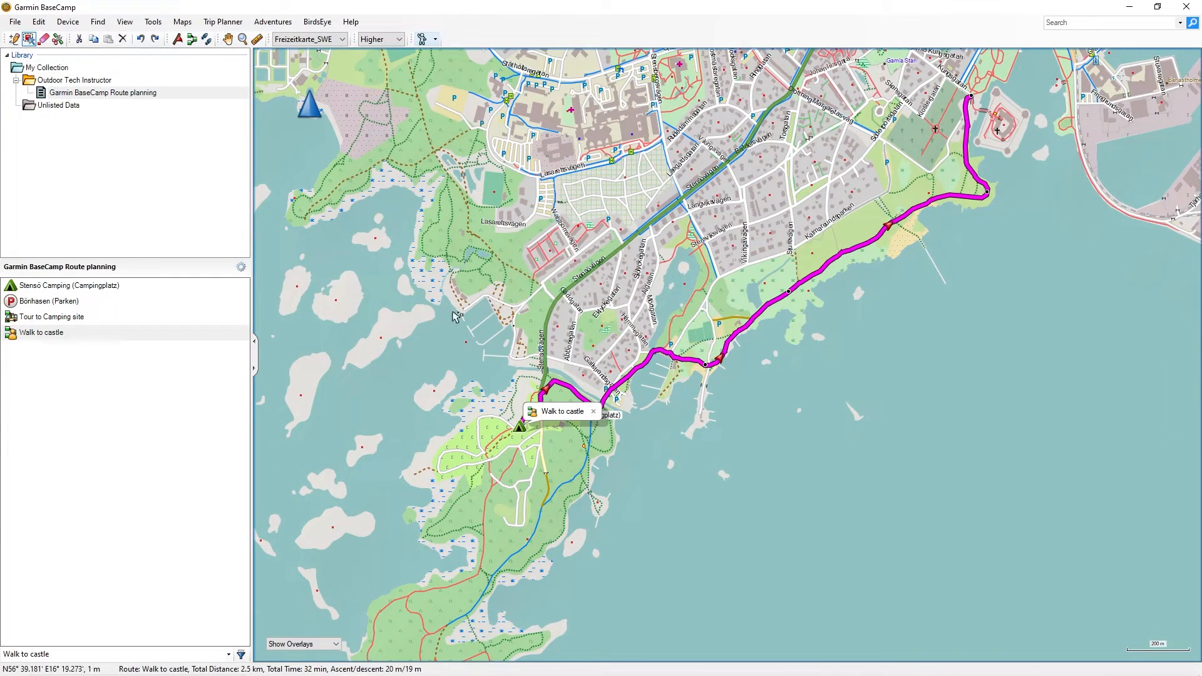
pyautogui.scroll(2, 606, 389)
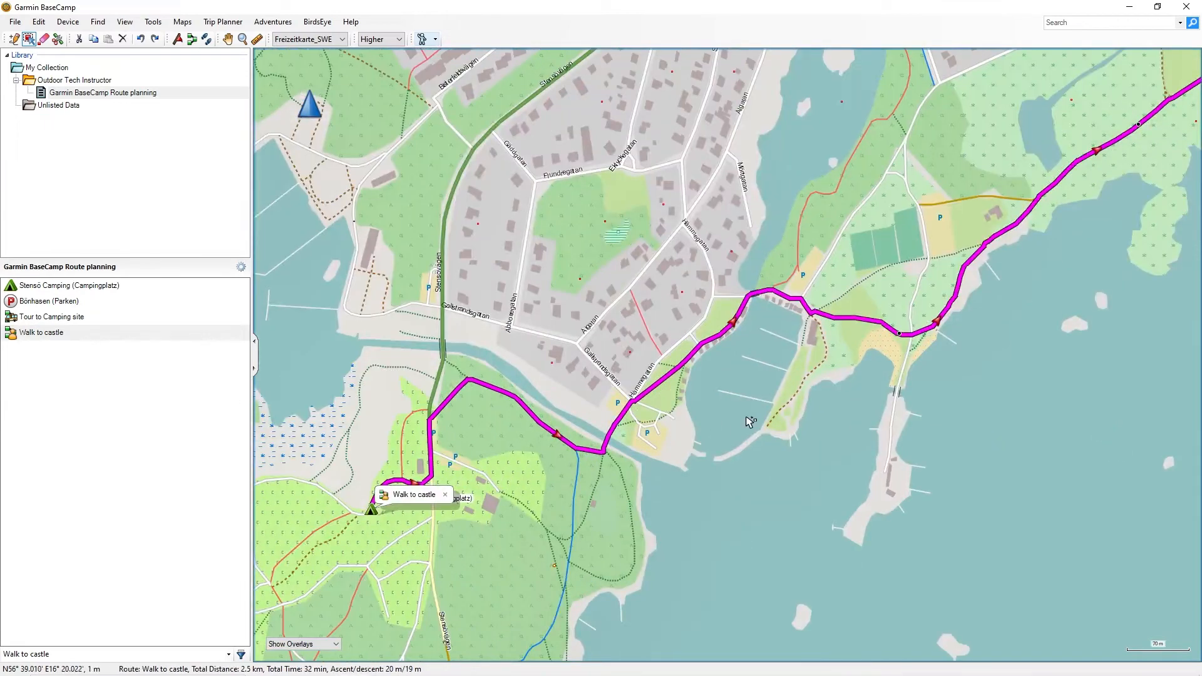
pyautogui.scroll(2, 807, 420)
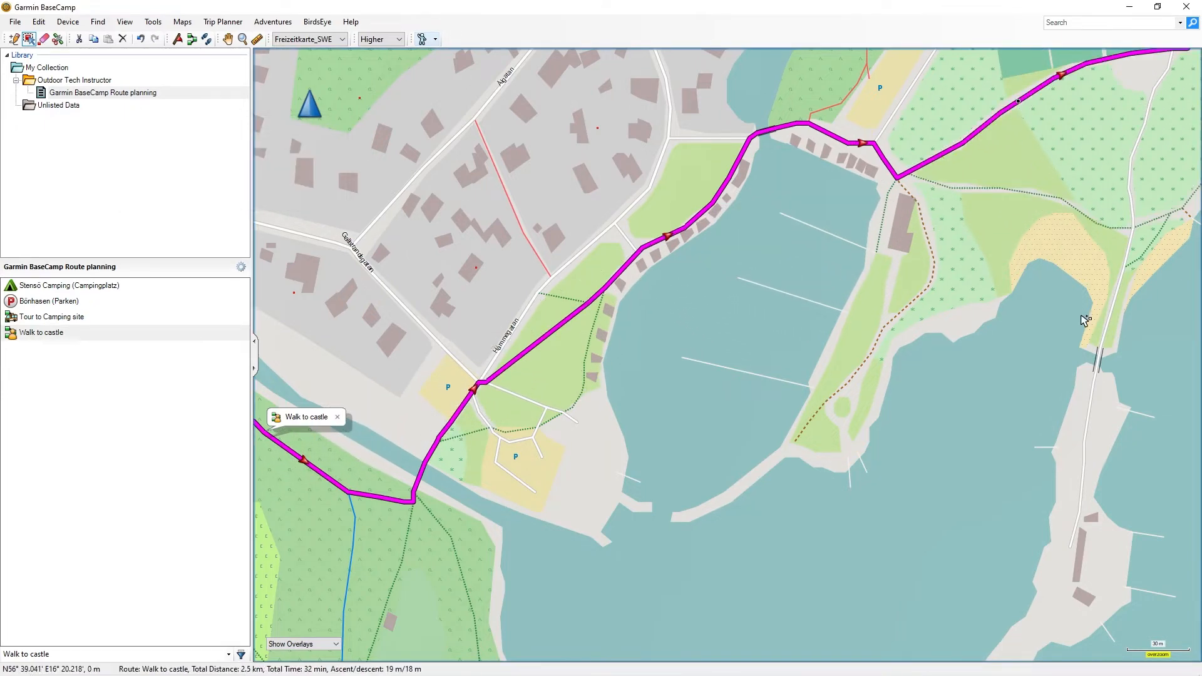
pyautogui.scroll(-3, 1077, 313)
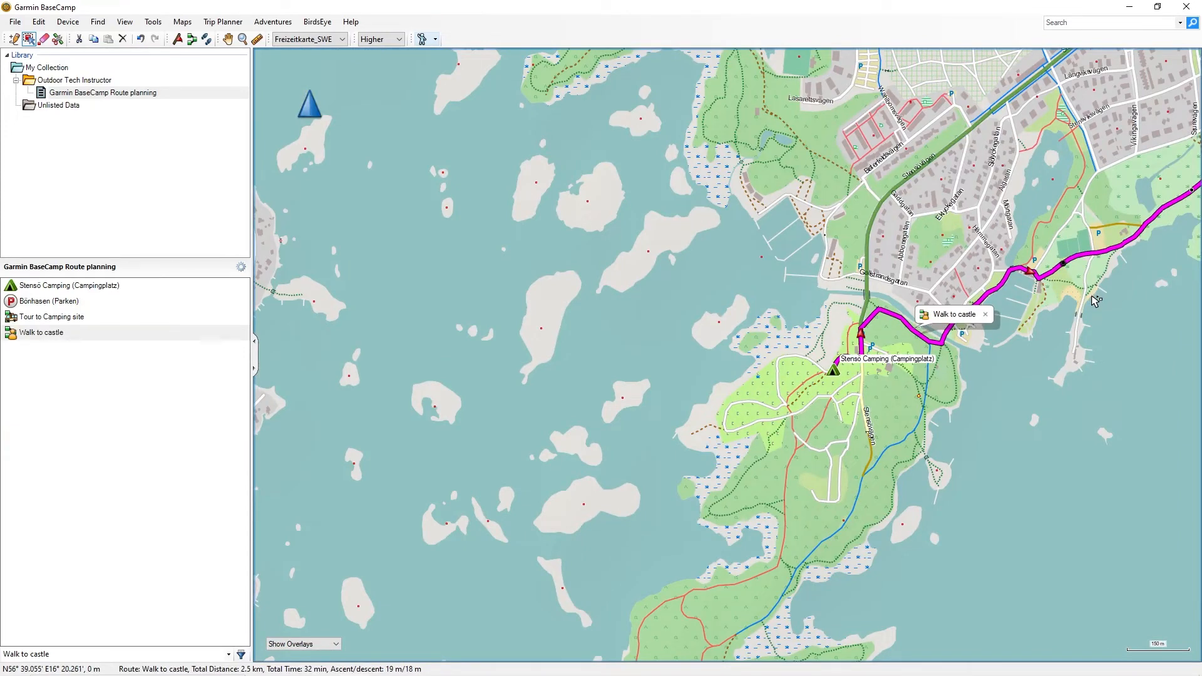
pyautogui.moveTo(1096, 300); pyautogui.dragTo(849, 394)
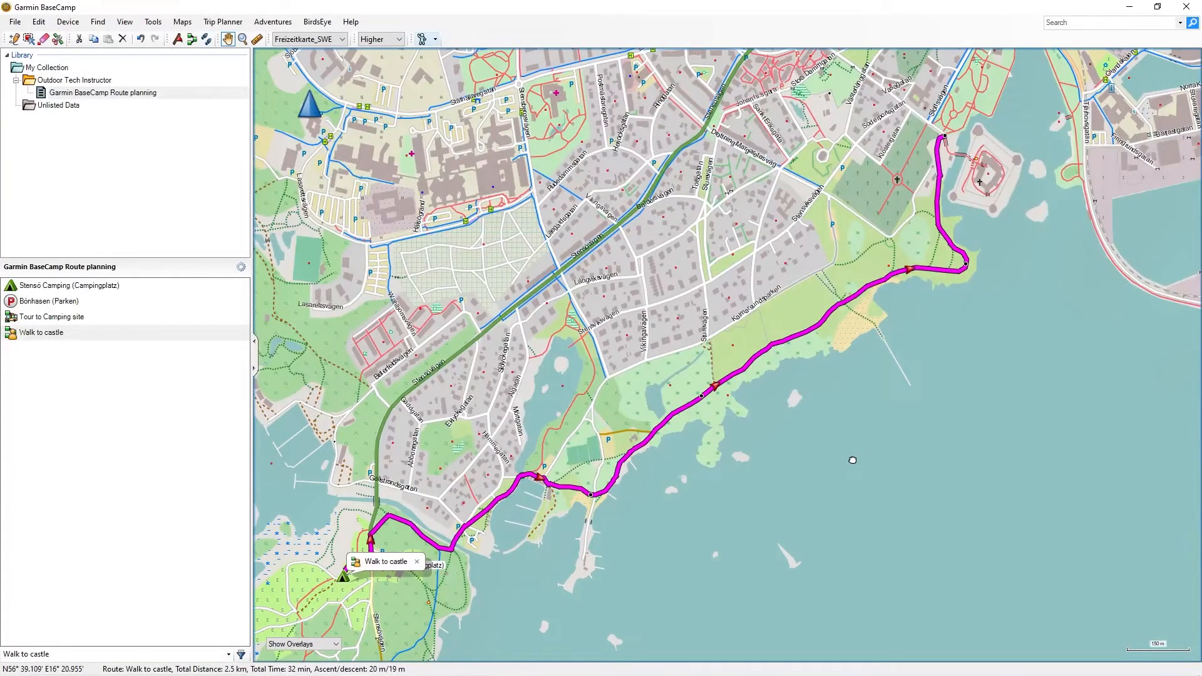
pyautogui.moveTo(853, 460); pyautogui.dragTo(840, 471)
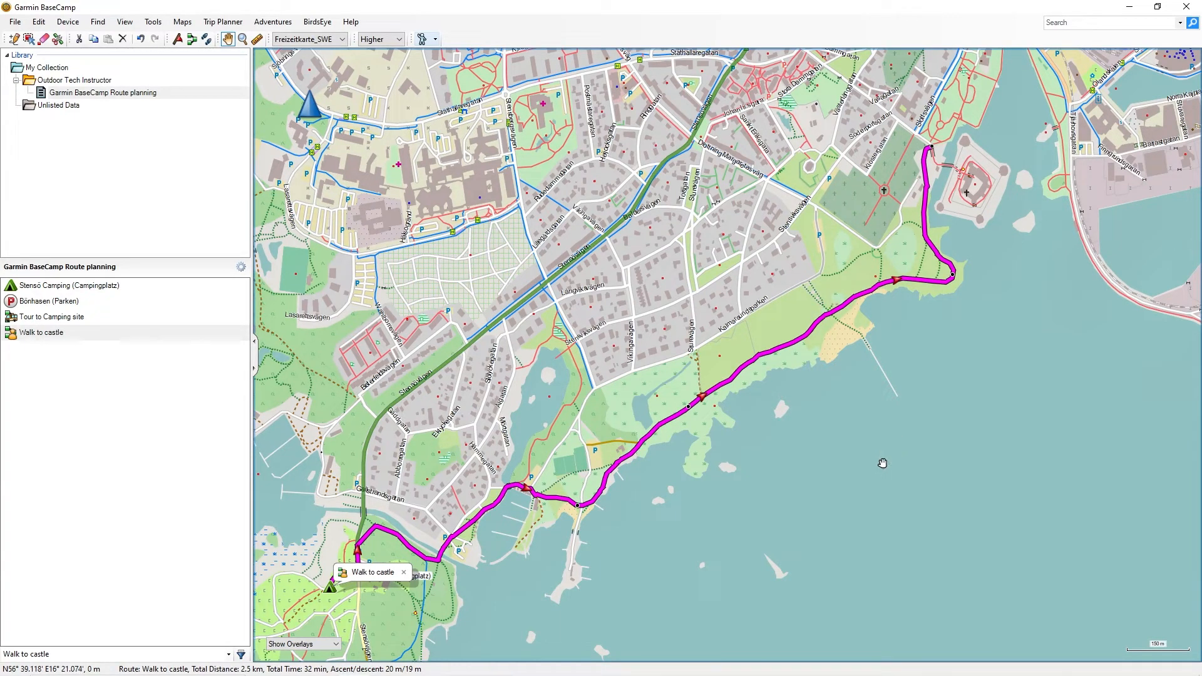
pyautogui.moveTo(1027, 331); pyautogui.dragTo(839, 557)
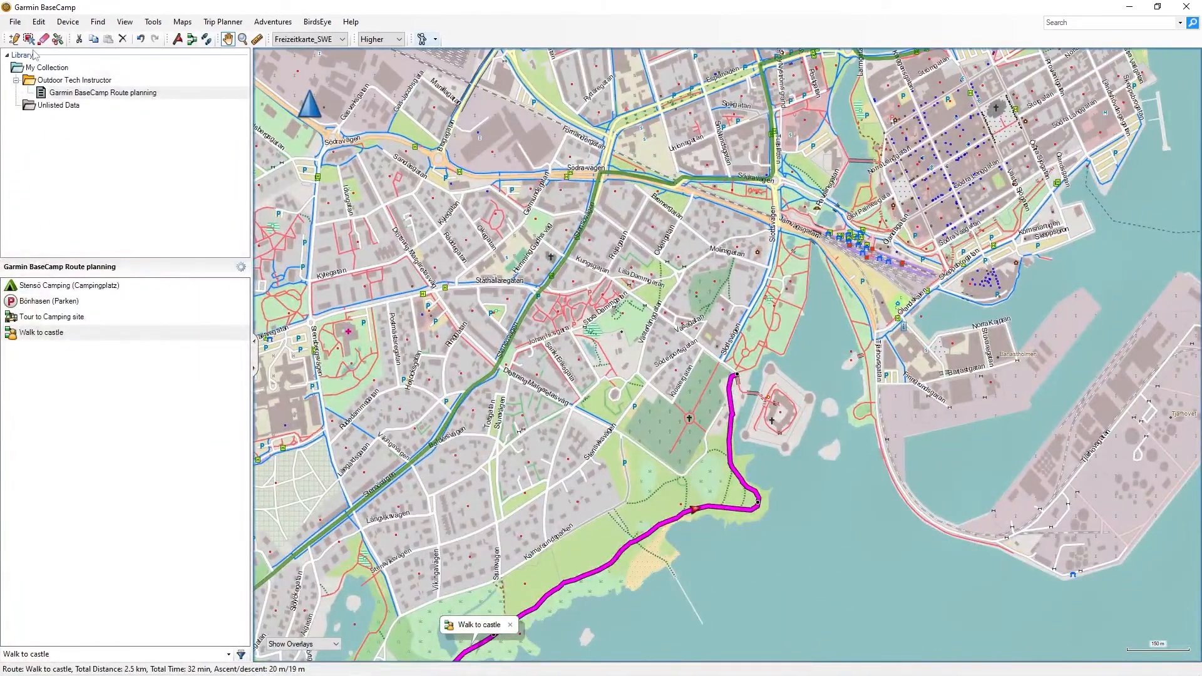
# Extend the Walk to castle route from its end by the castle with two new points into the town centre
pyautogui.click(16, 40)
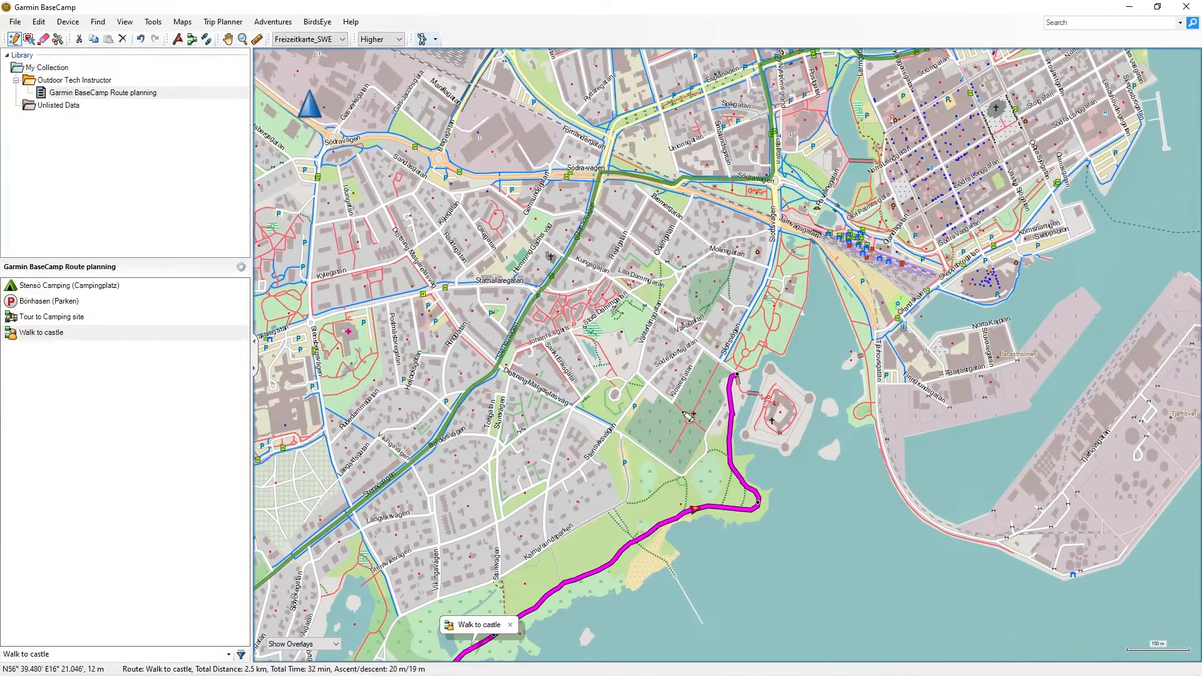
pyautogui.scroll(5, 762, 385)
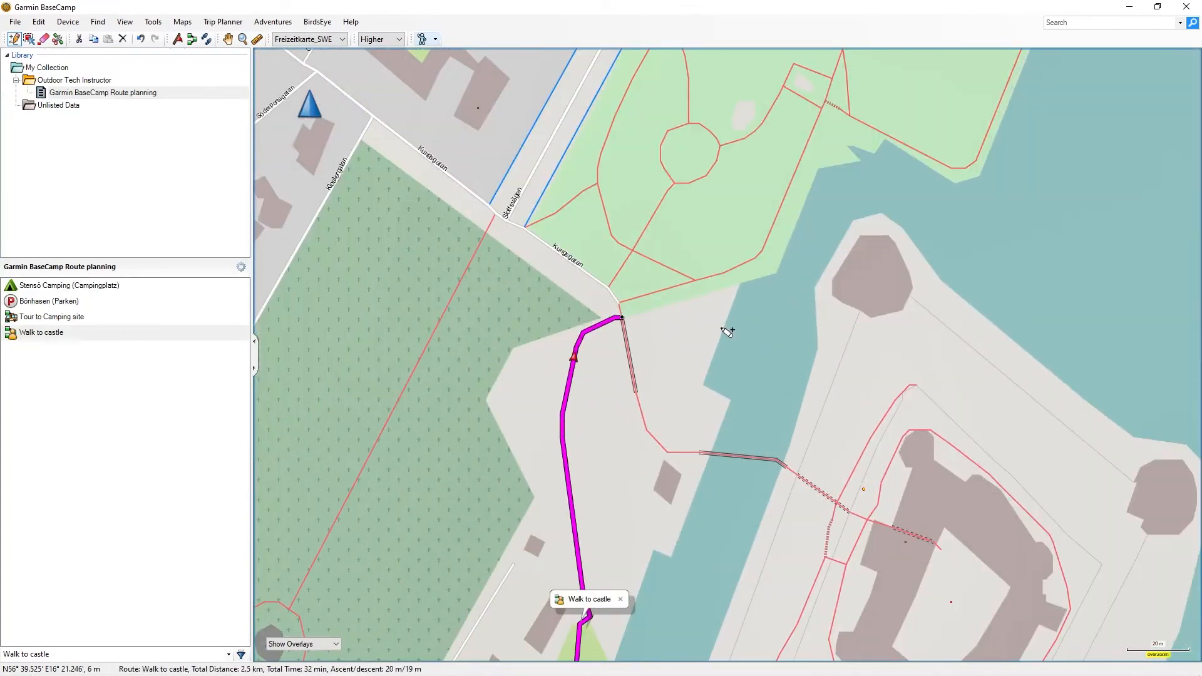
pyautogui.click(632, 318)
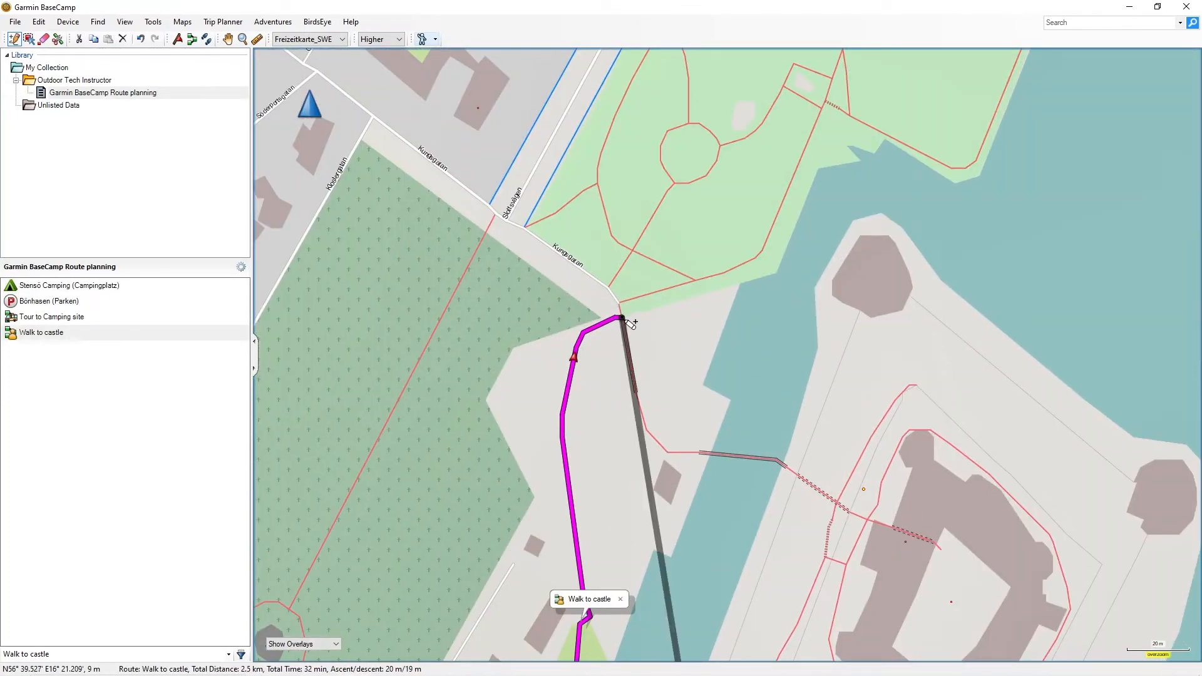
pyautogui.press('Escape')
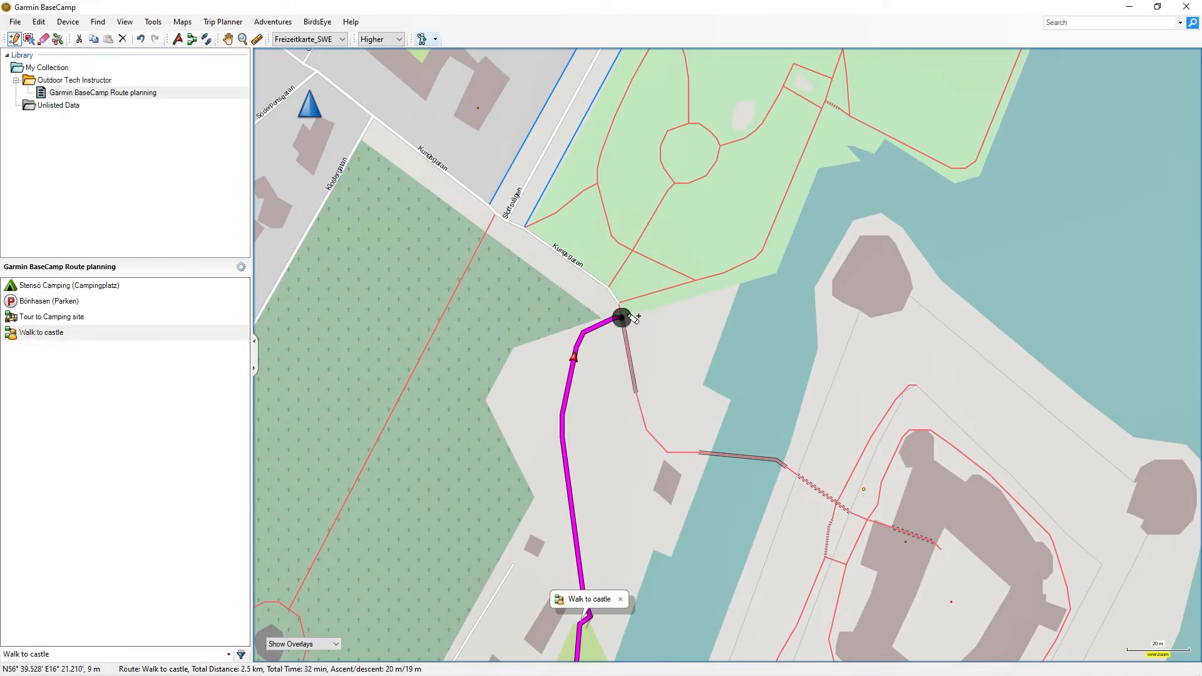
pyautogui.click(632, 317)
pyautogui.scroll(-3, 889, 216)
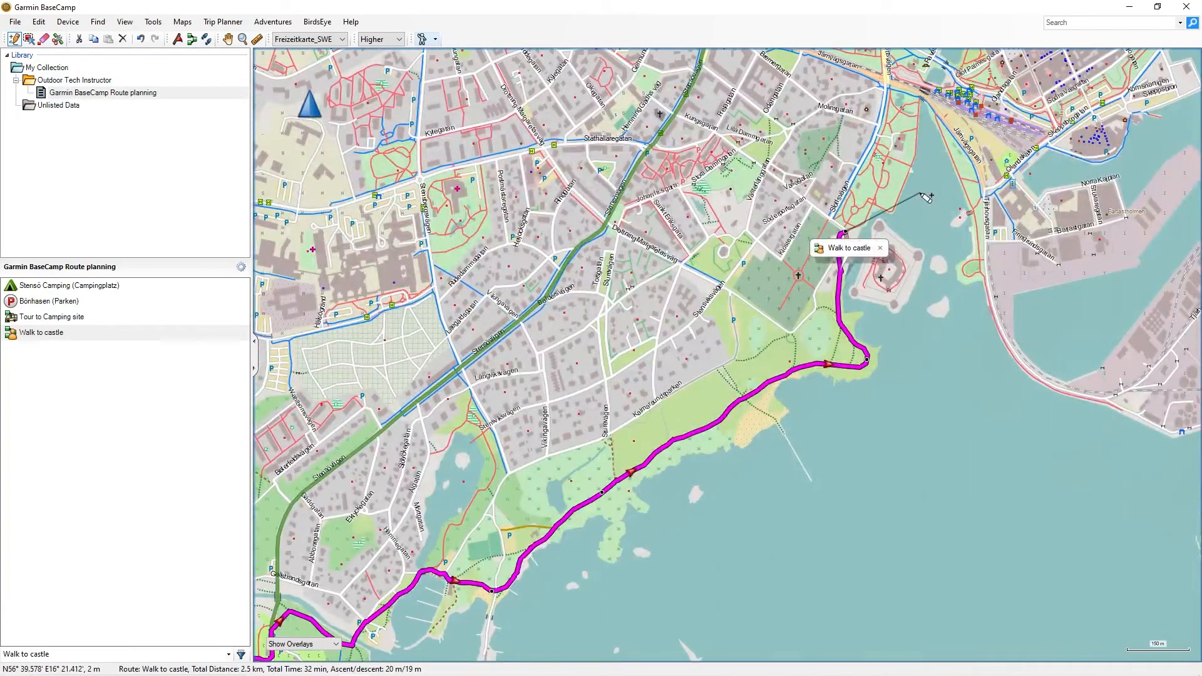
pyautogui.press('Up')
pyautogui.press('Up')
pyautogui.press('Up')
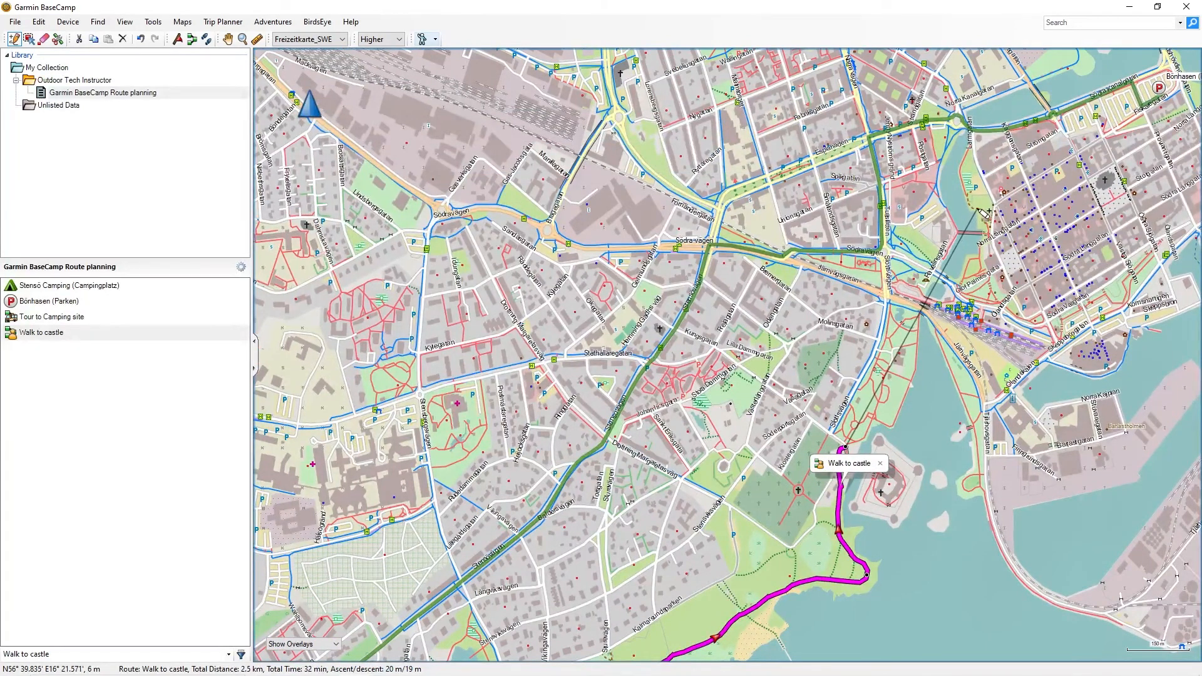
pyautogui.click(977, 208)
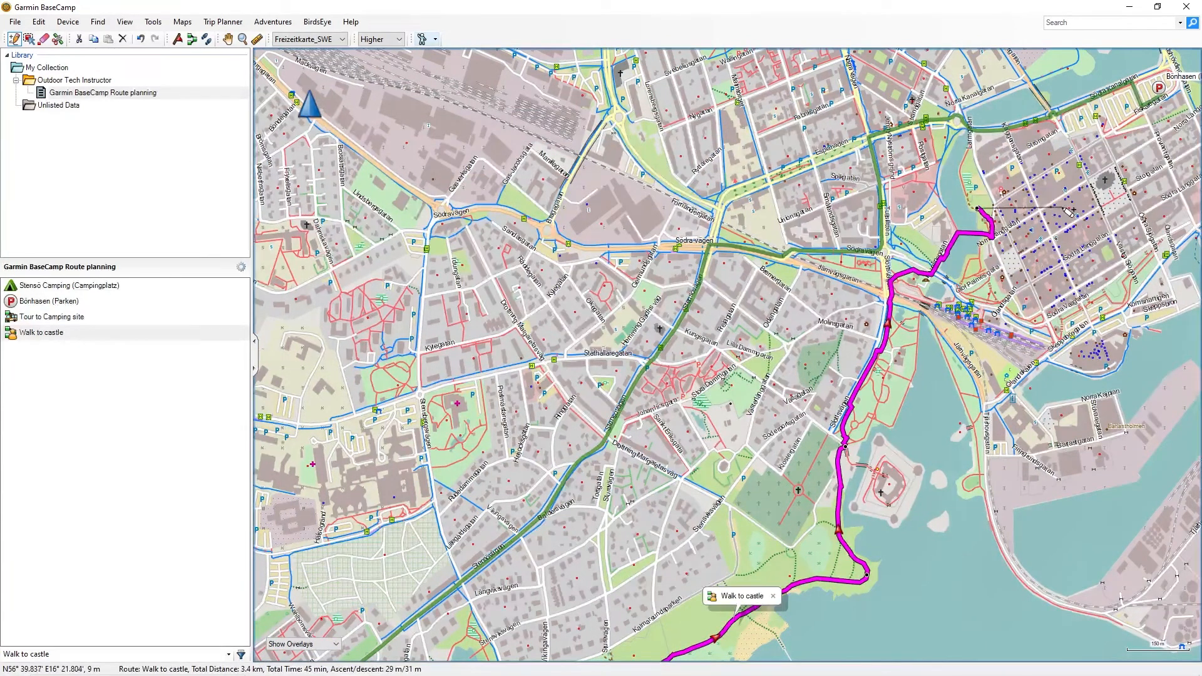
pyautogui.click(1107, 202)
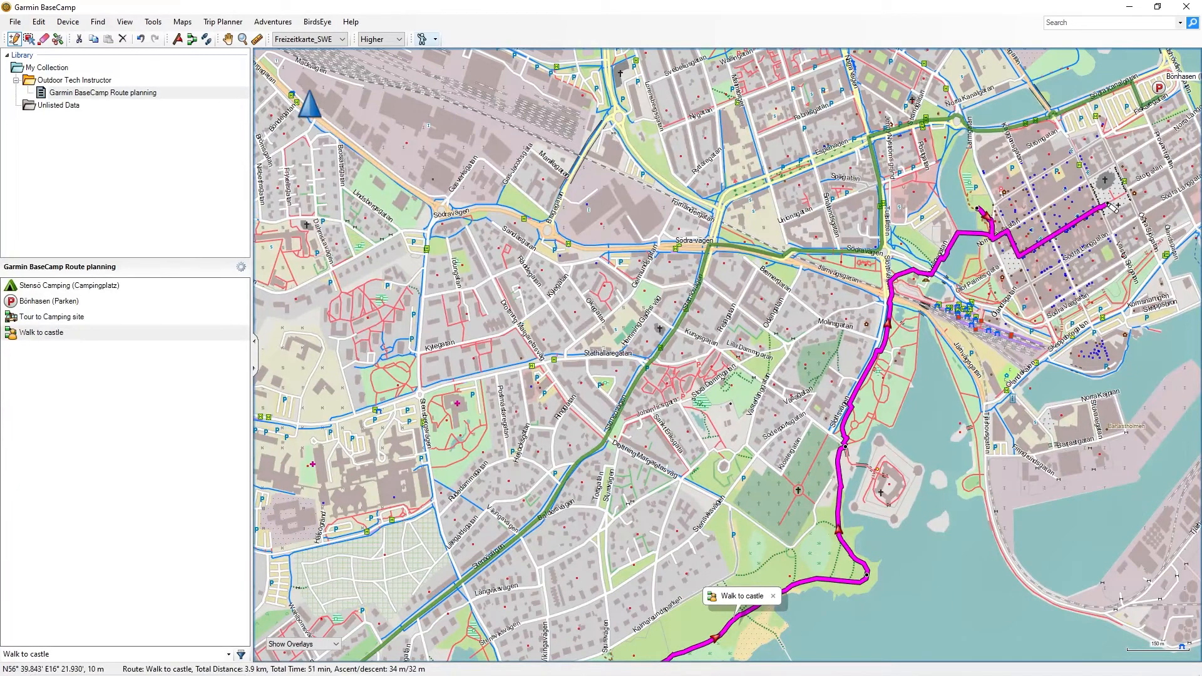
pyautogui.click(228, 40)
# Select the Walk to castle route in the list and open the export options
pyautogui.moveTo(740, 460); pyautogui.dragTo(585, 238)
pyautogui.scroll(-3, 584, 239)
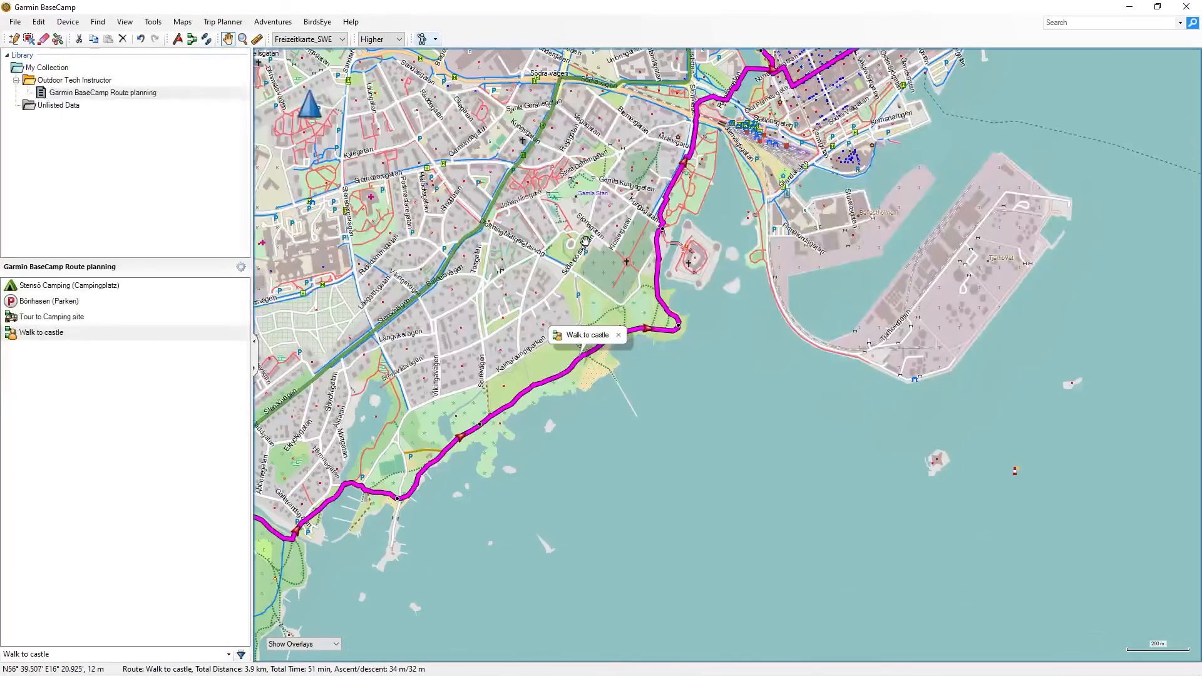
pyautogui.scroll(2, 673, 431)
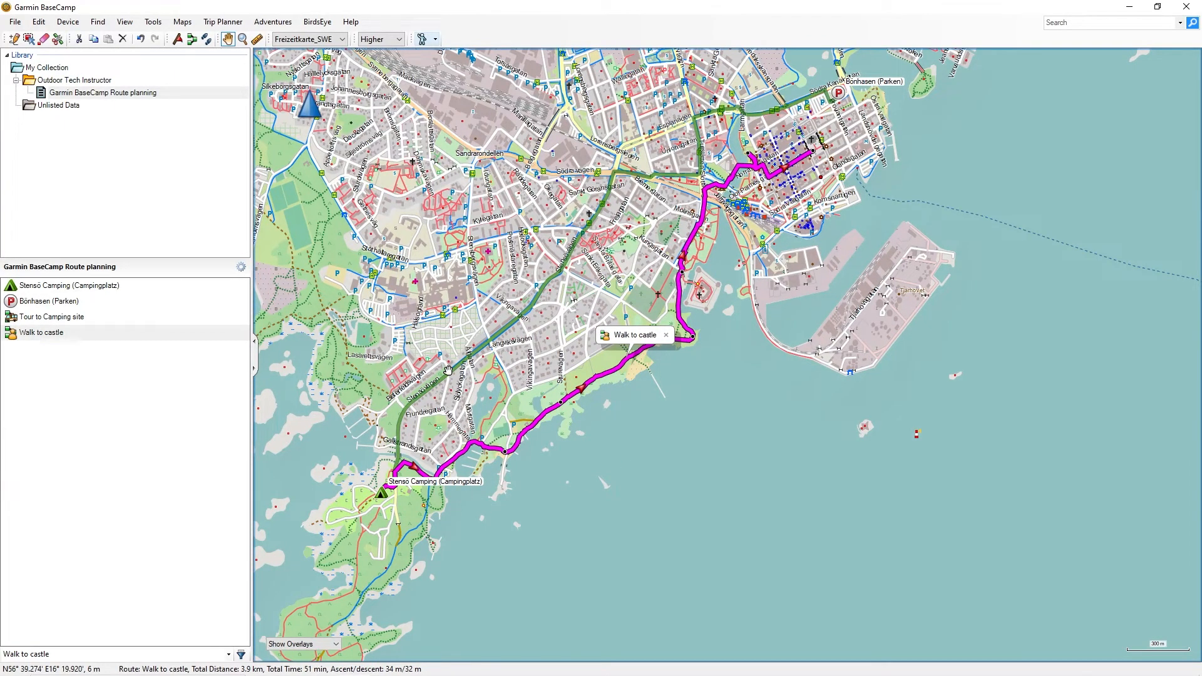
pyautogui.moveTo(449, 370)
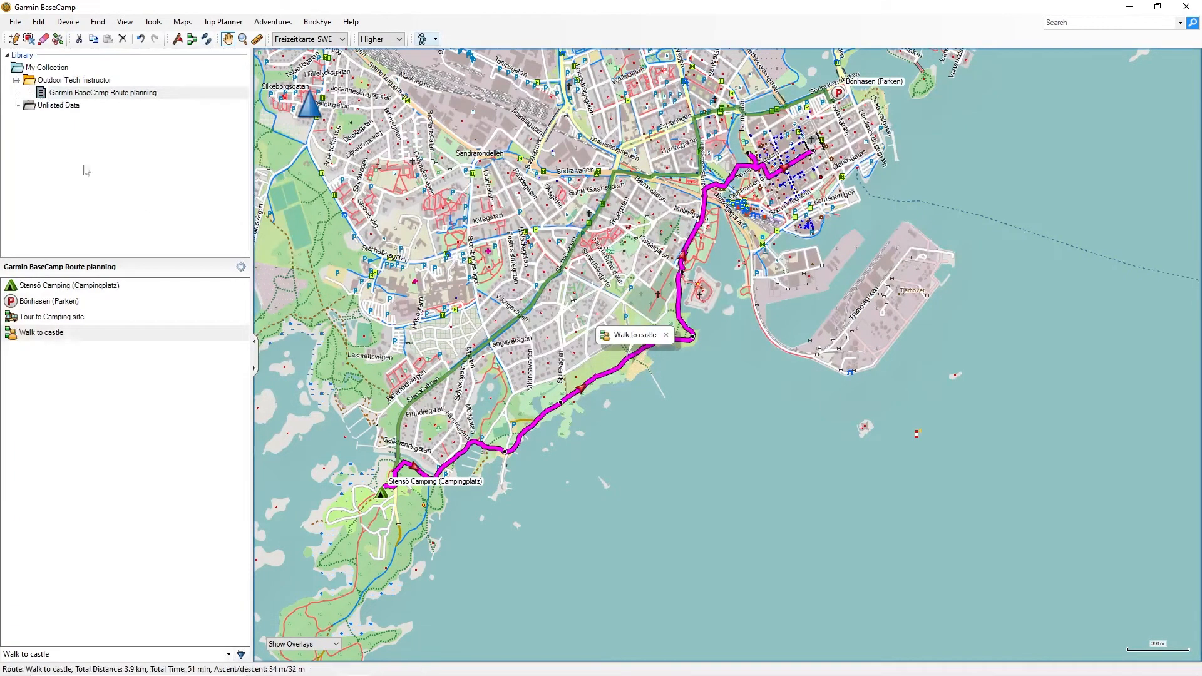
pyautogui.click(75, 336)
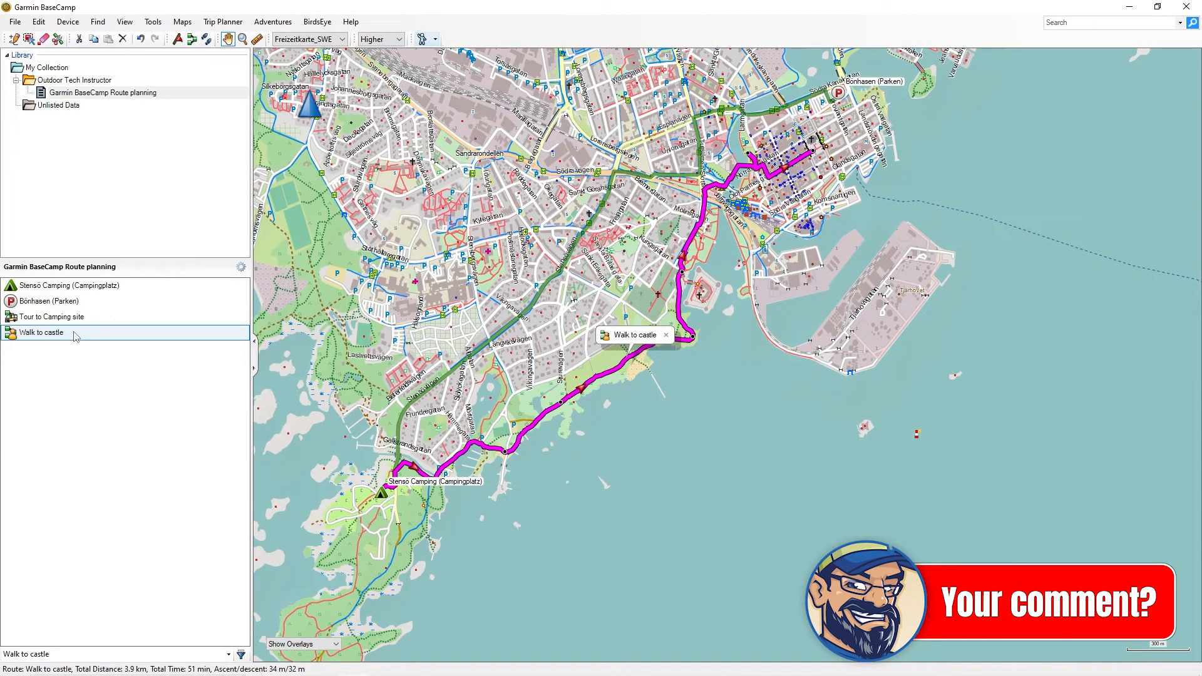
pyautogui.click(13, 22)
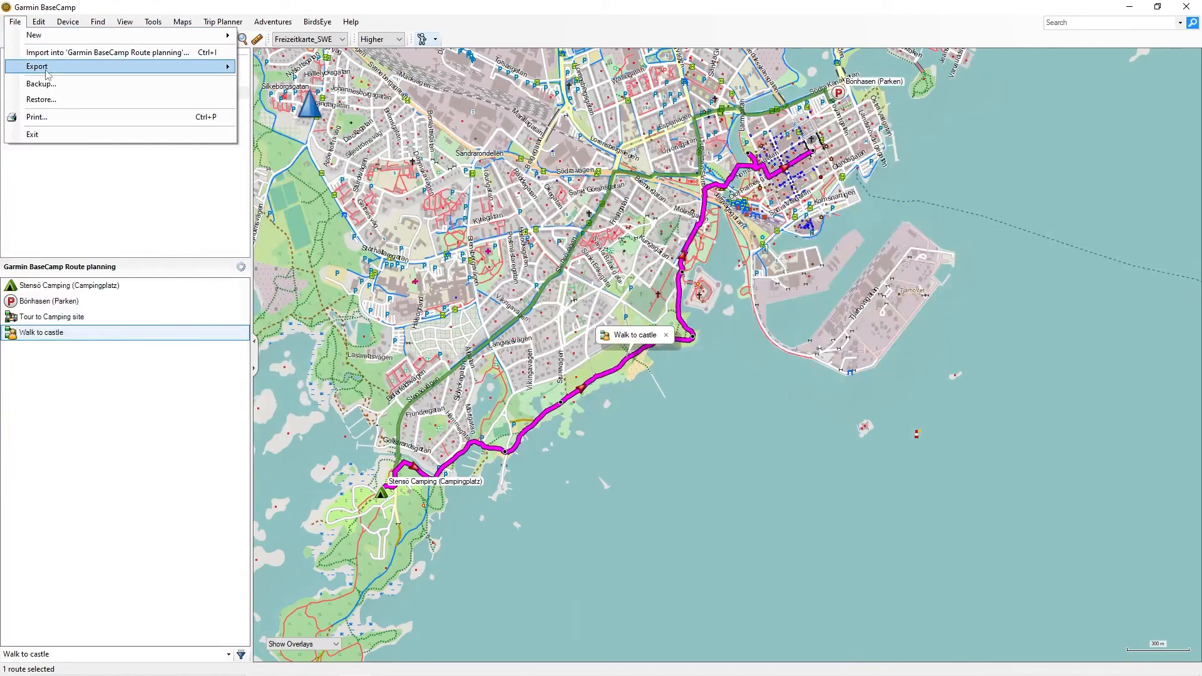
pyautogui.moveTo(48, 74)
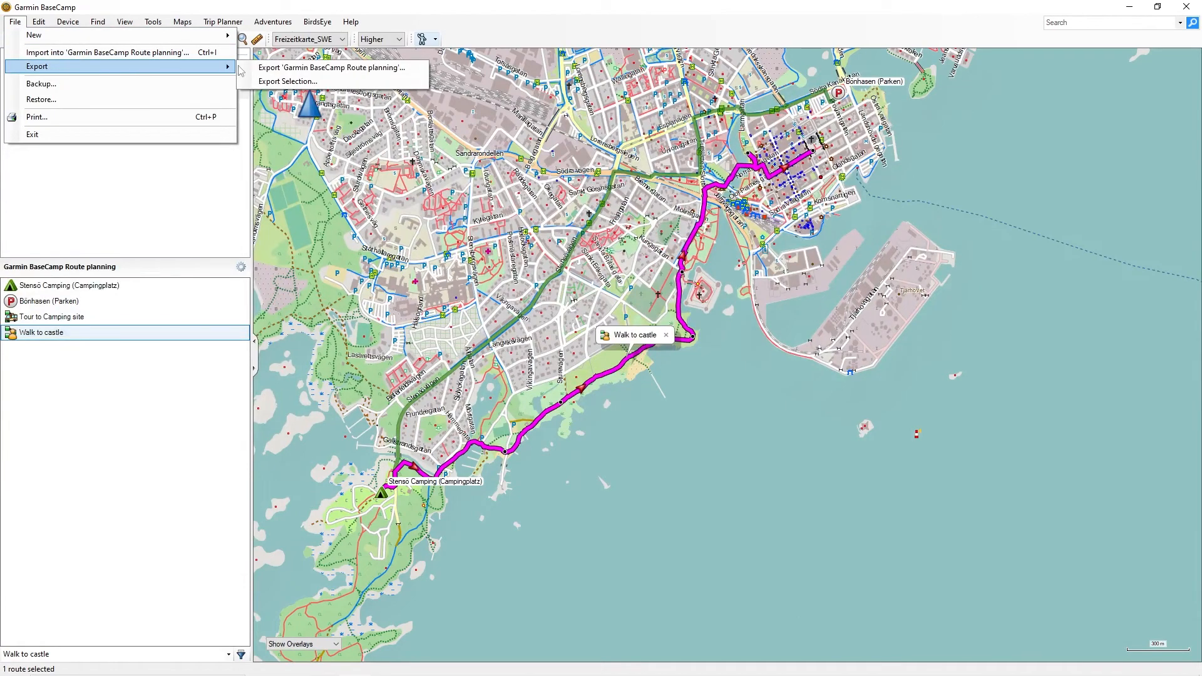